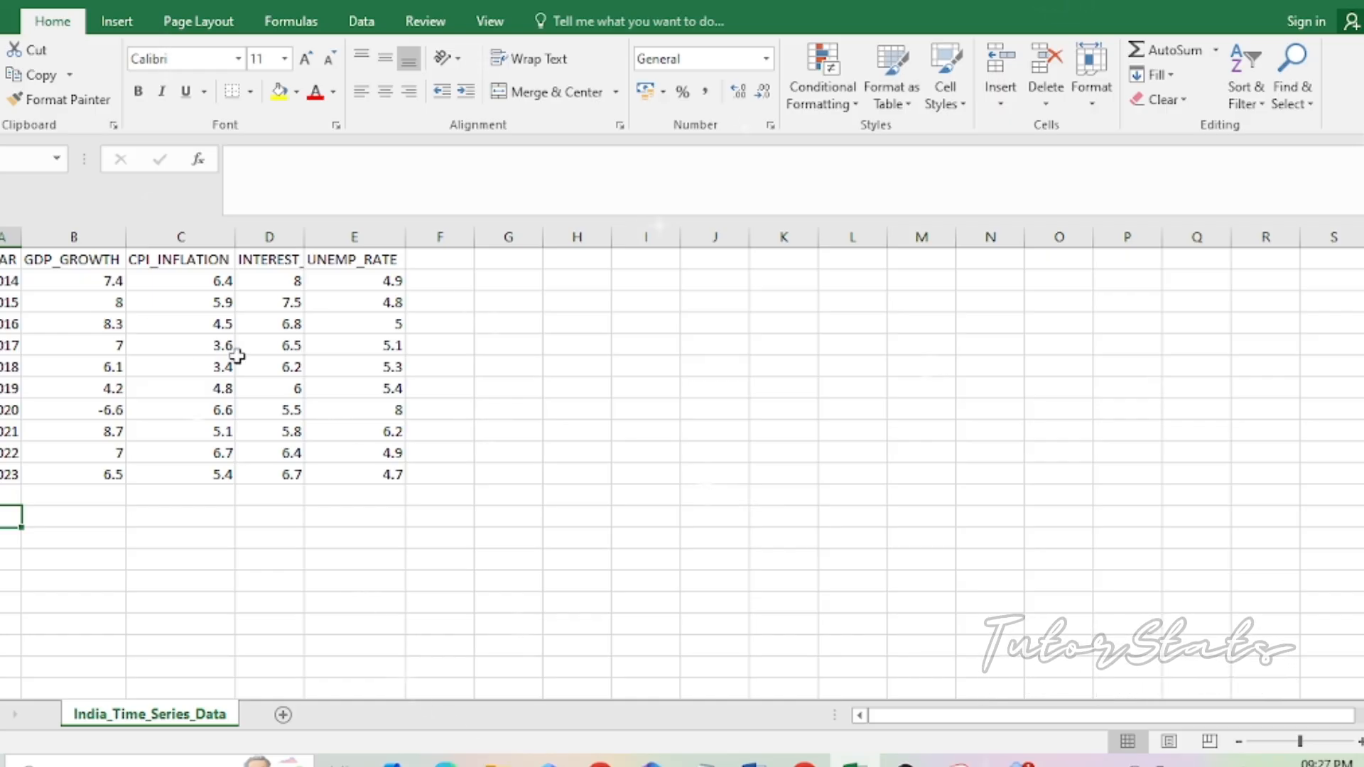
Look through the YEAR, GDP_GROWTH and CPI_INFLATION columns, including the 2016 and 2020 rows, in the India_Time_Series_Data sheet.
key(ctrl+Home)
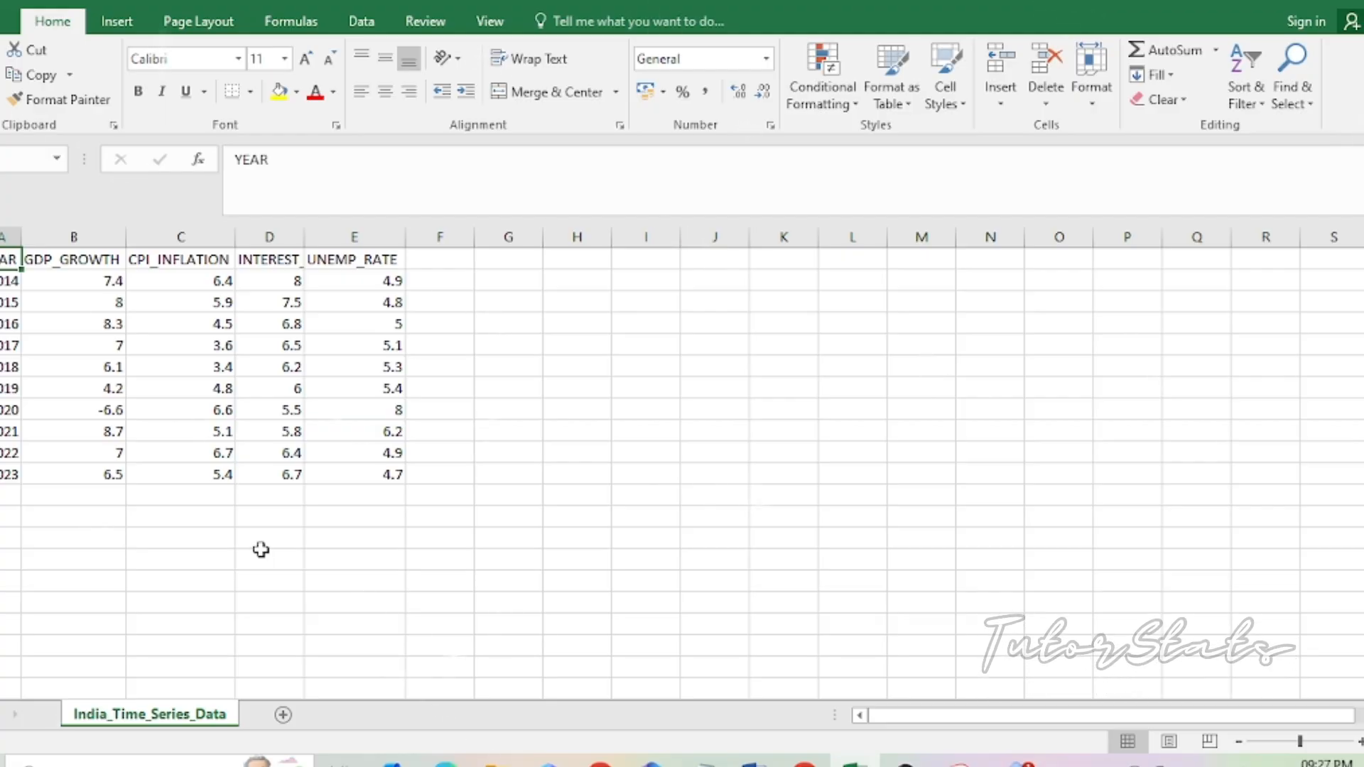
click(87, 265)
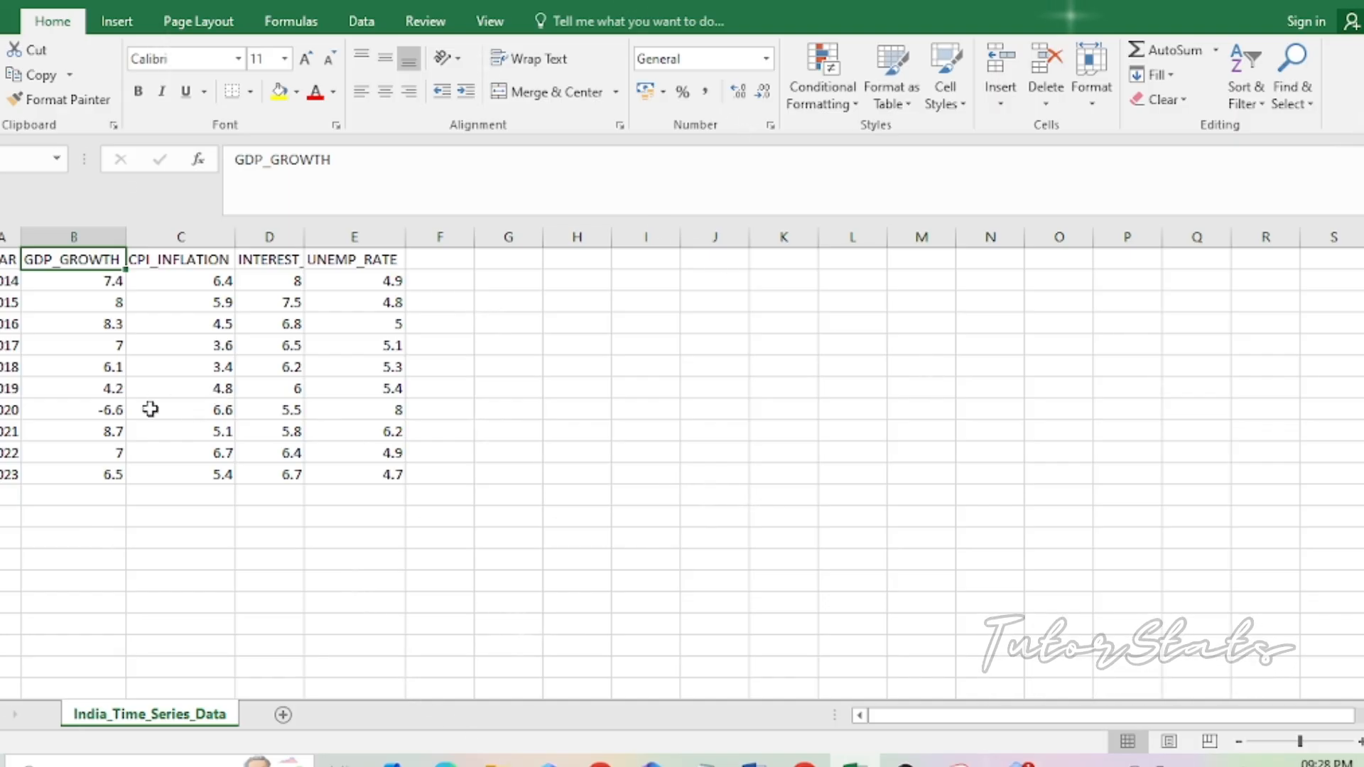
click(10, 324)
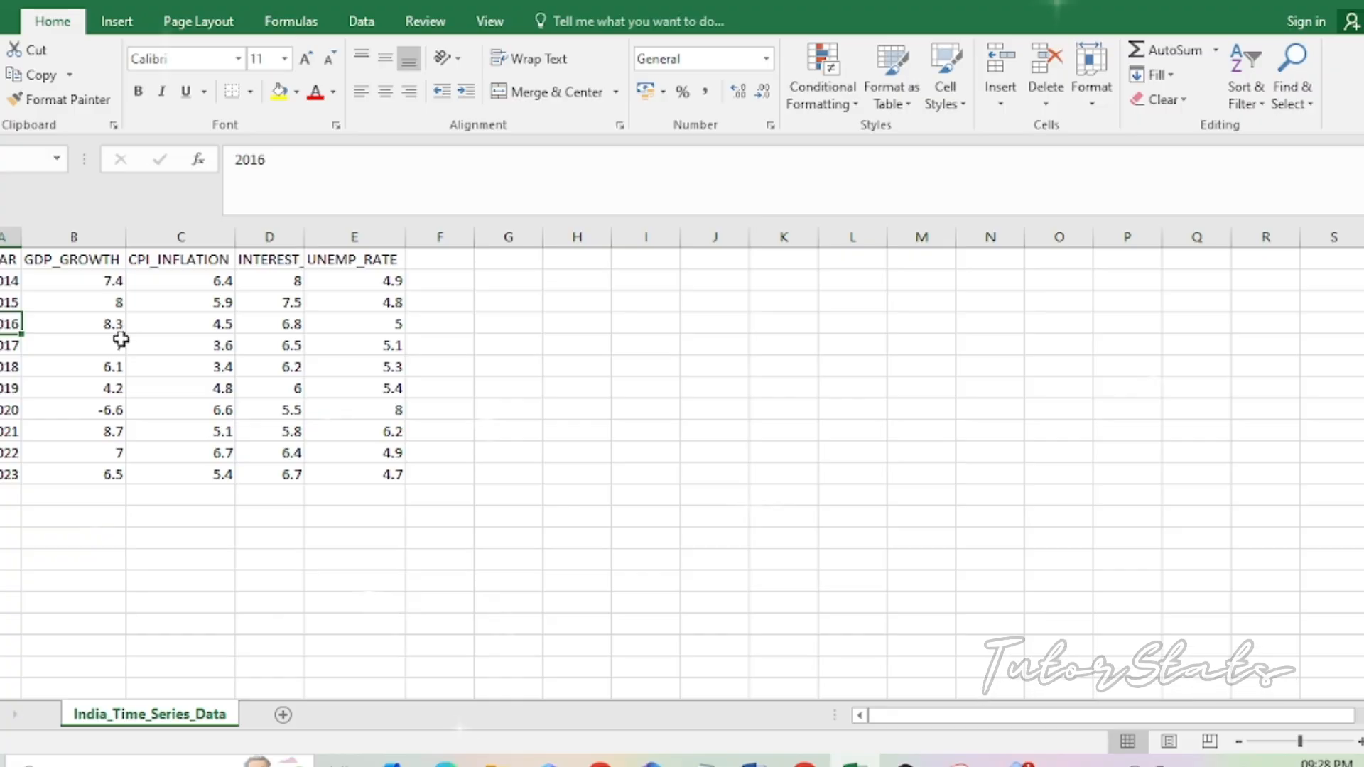
click(113, 326)
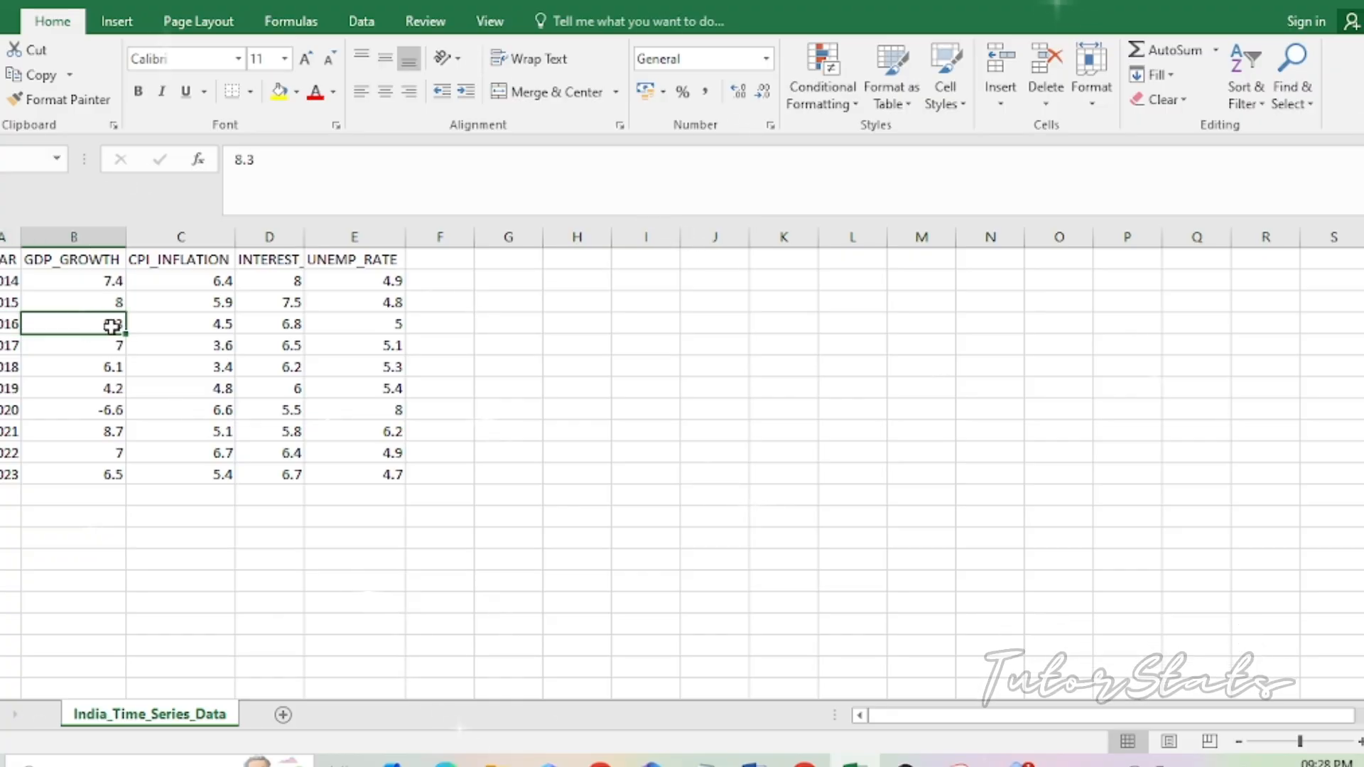
click(13, 411)
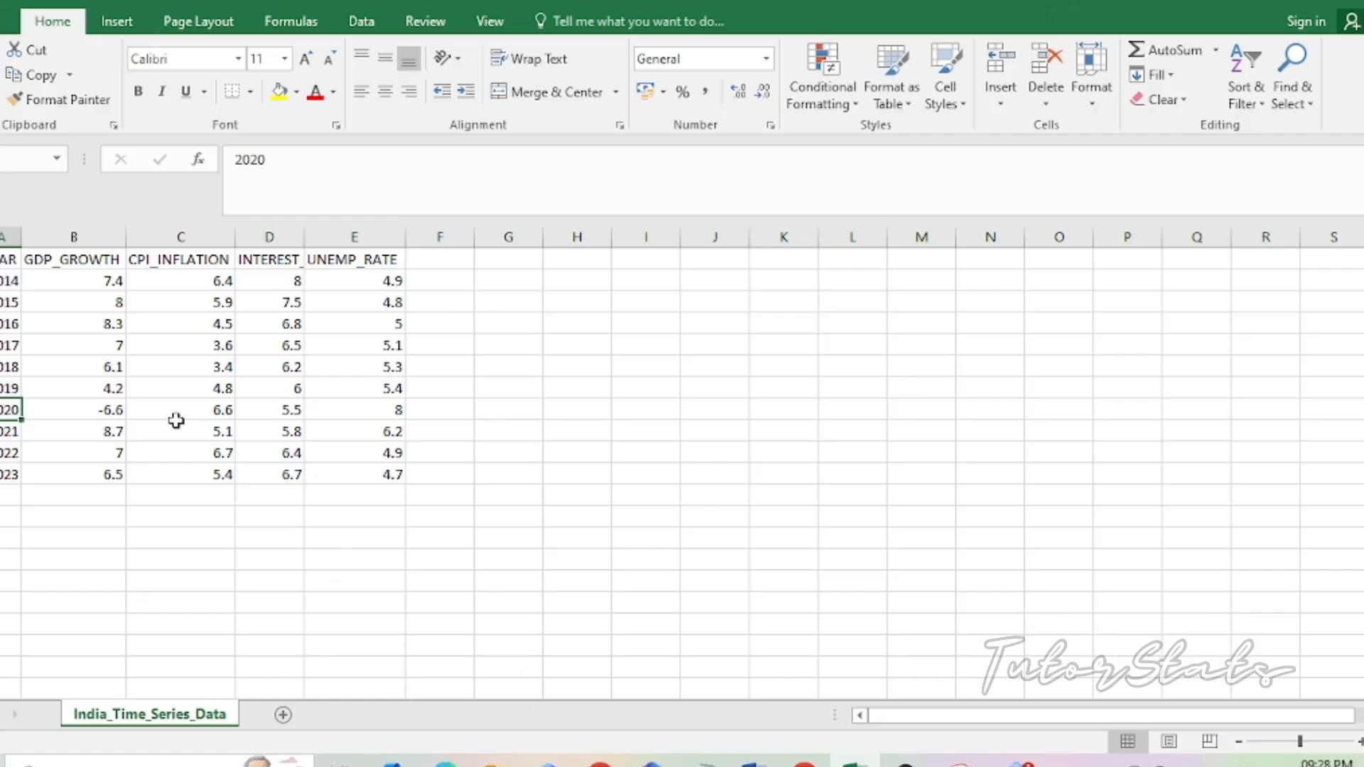
click(151, 260)
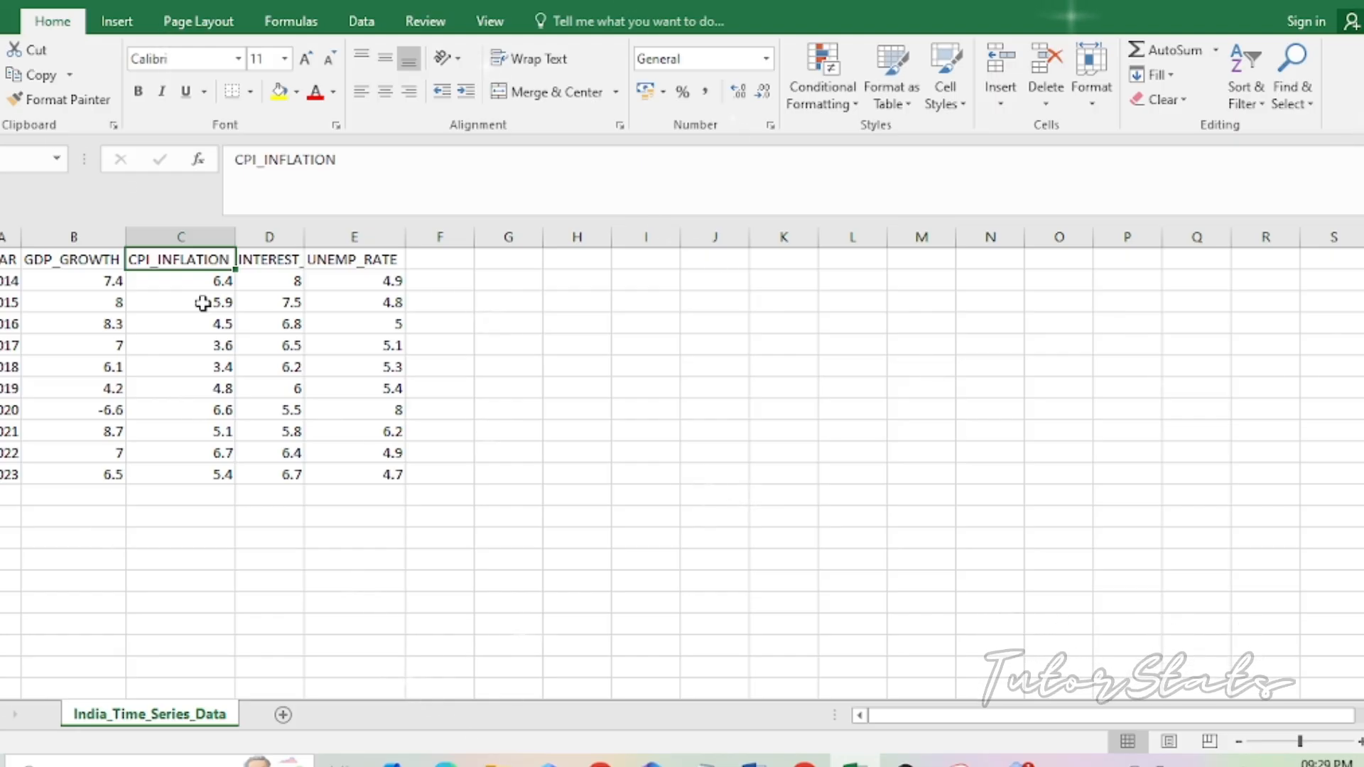
Widen the INTEREST_RATE column to fit its full header and look over the UNEMP_RATE column.
click(270, 260)
double_click(307, 233)
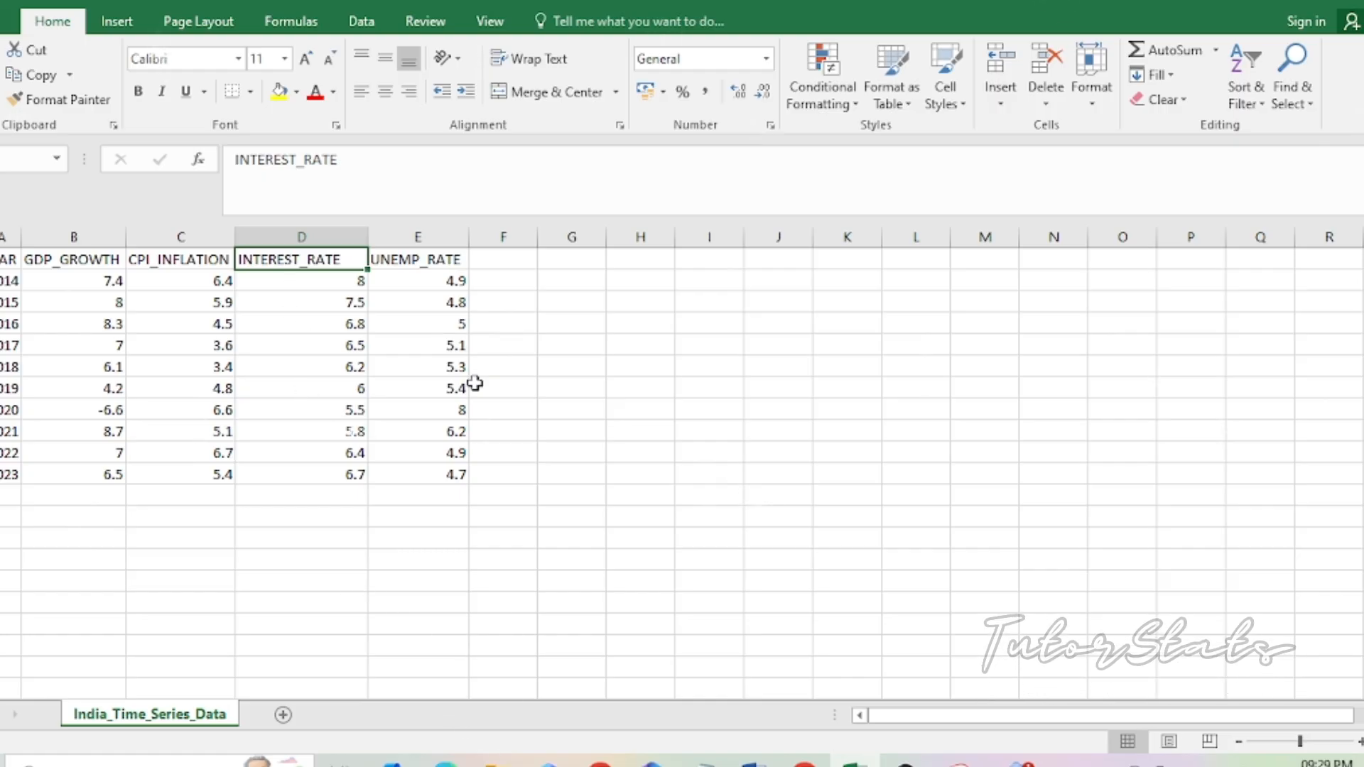
click(434, 260)
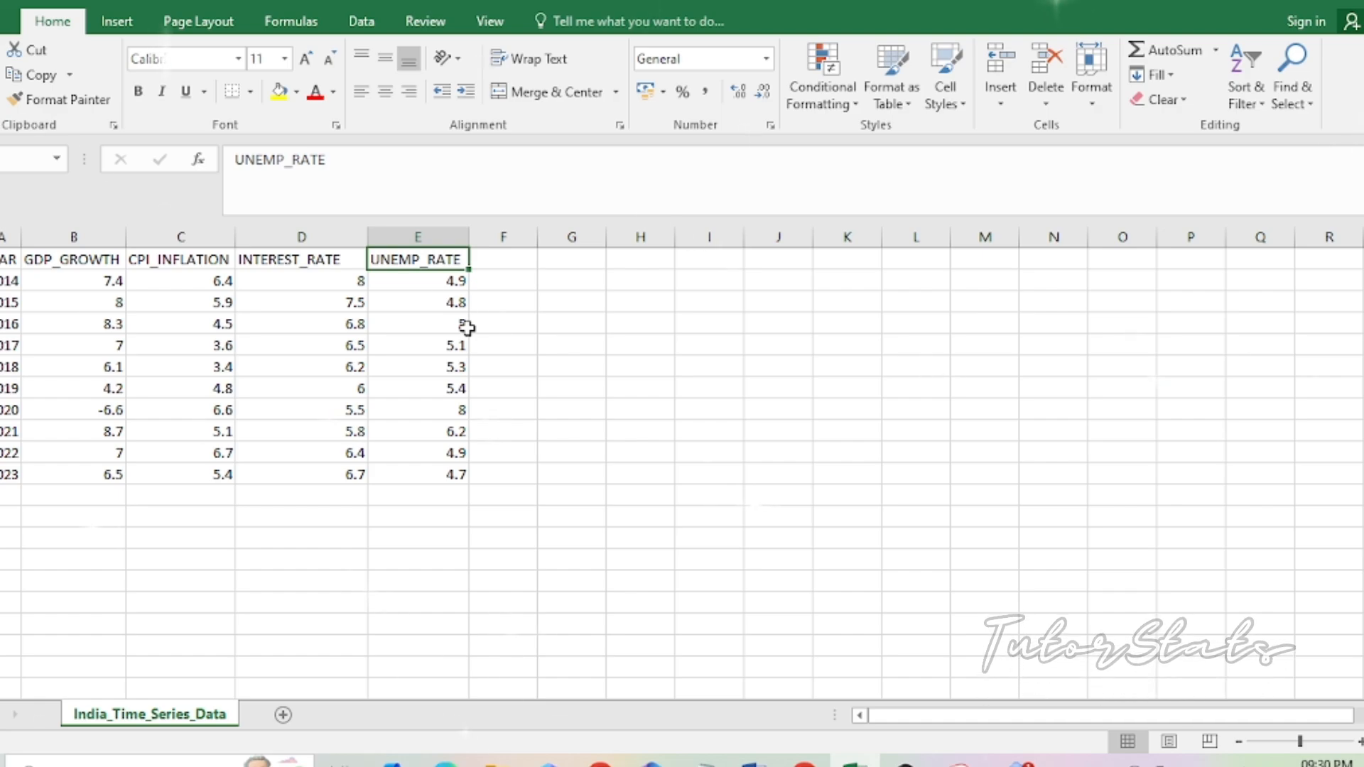
click(444, 412)
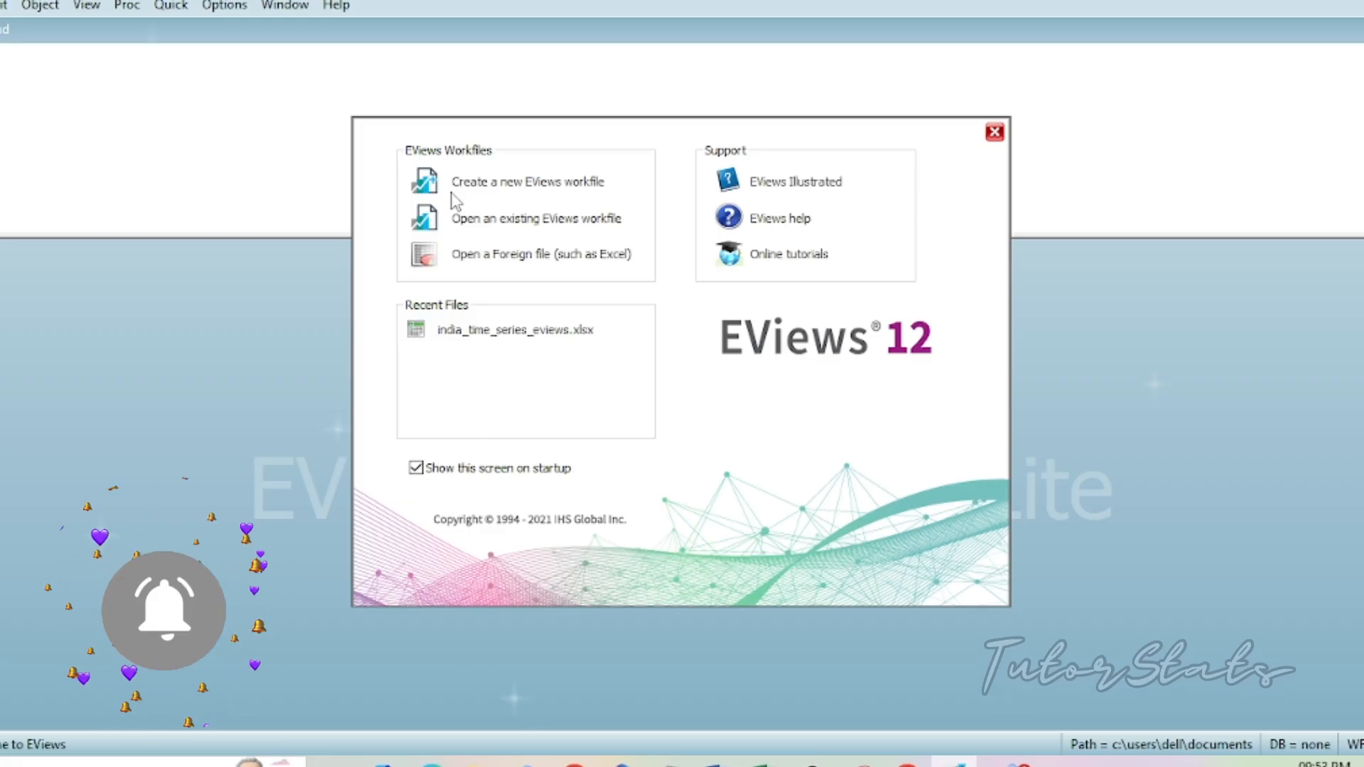
Create a new EViews workfile with dated - regular frequency structure, annual frequency, start date 2014 and end date 2023.
click(583, 186)
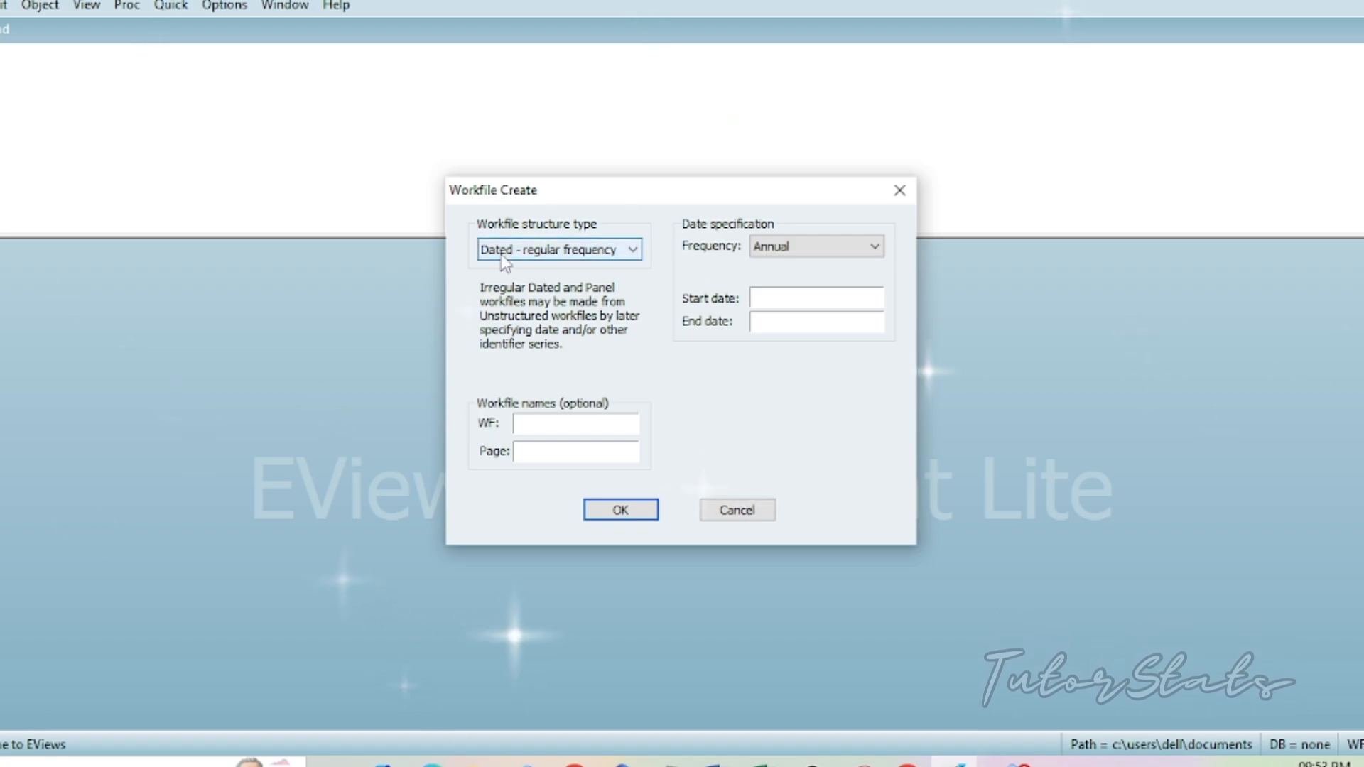
click(583, 255)
click(598, 288)
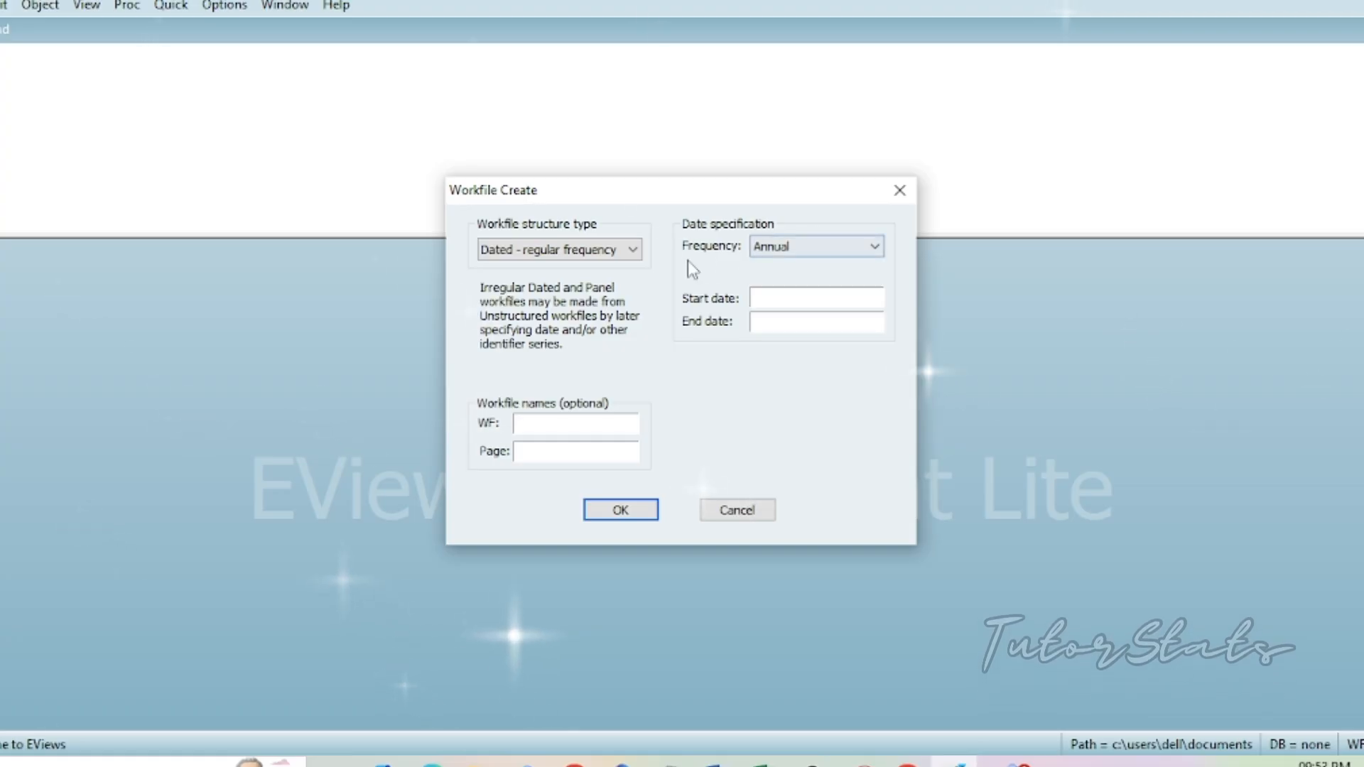
click(787, 254)
click(781, 277)
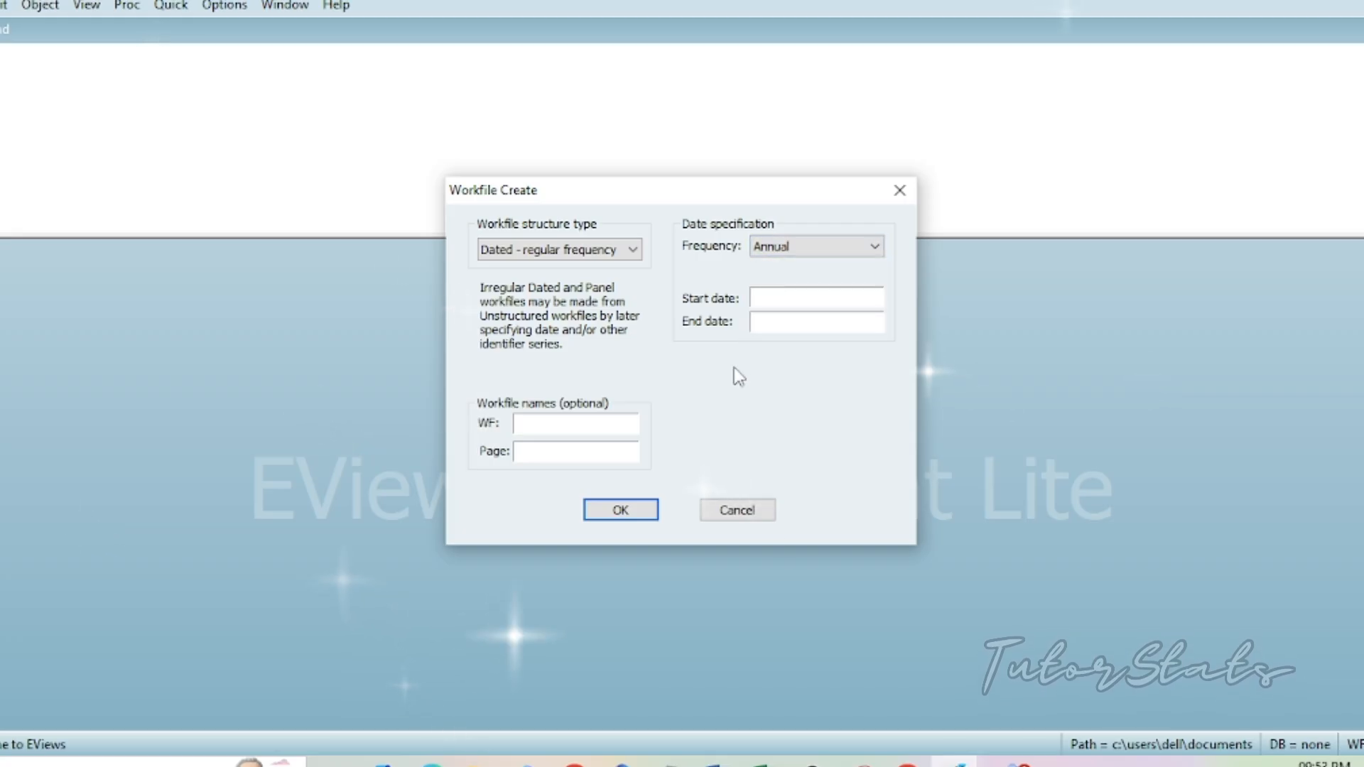
click(816, 298)
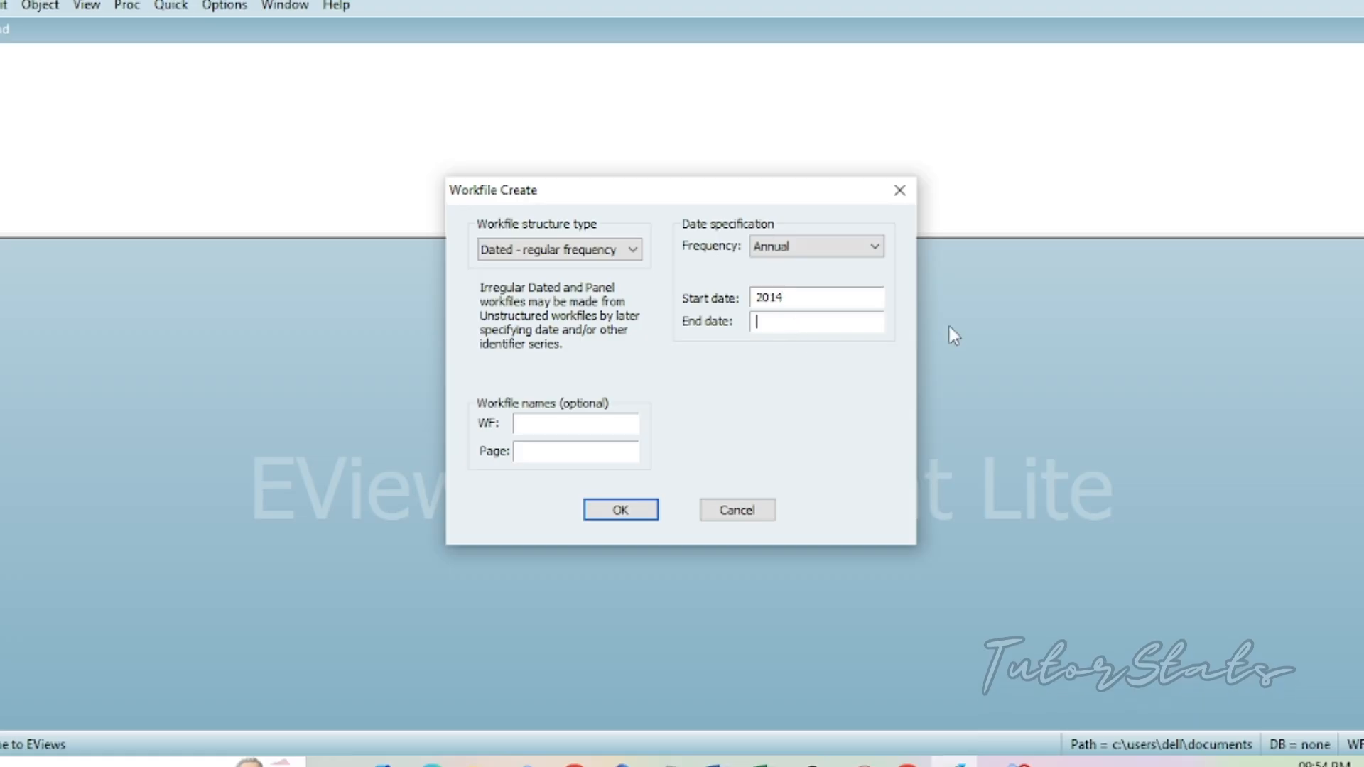
text(2023)
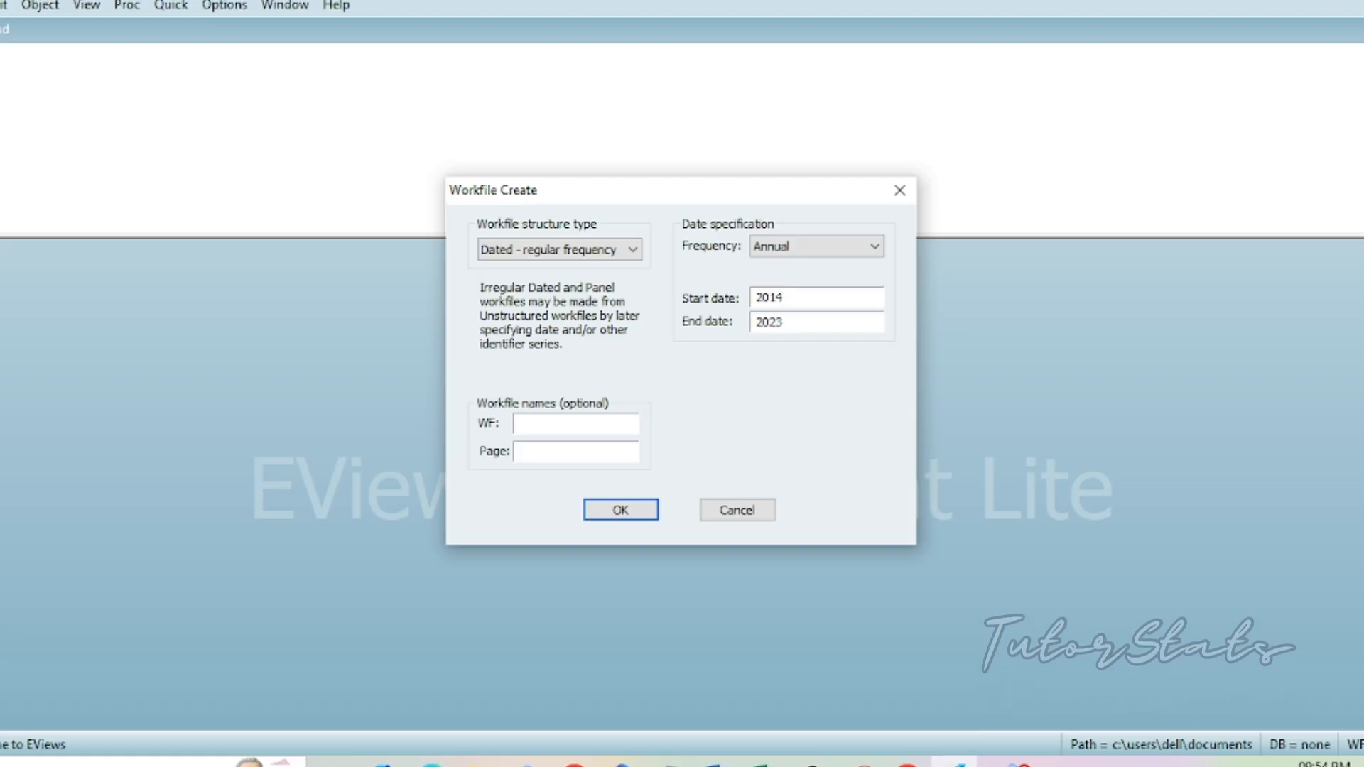
click(625, 511)
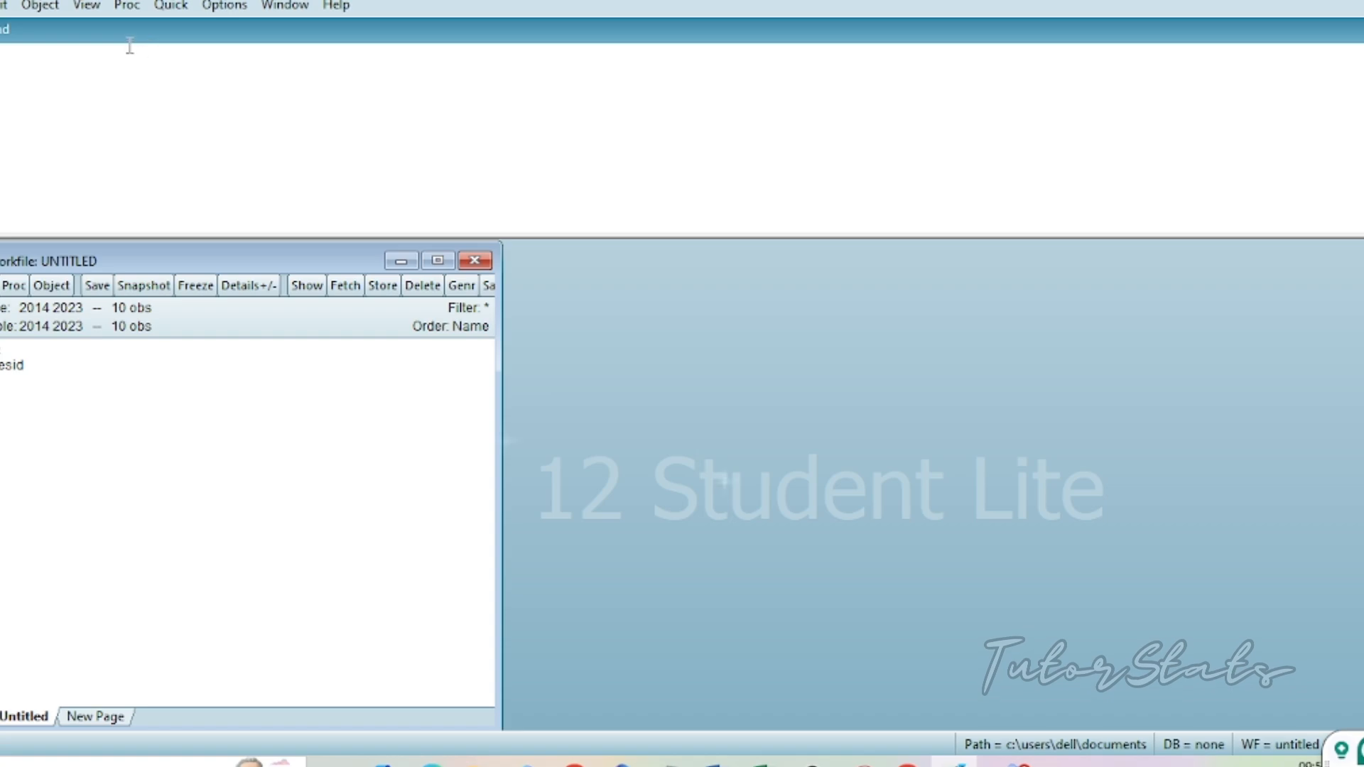
Copy the whole YEAR to UNEMP_RATE table with headers from Excel into a new empty EViews group, and maximize the group window.
click(178, 8)
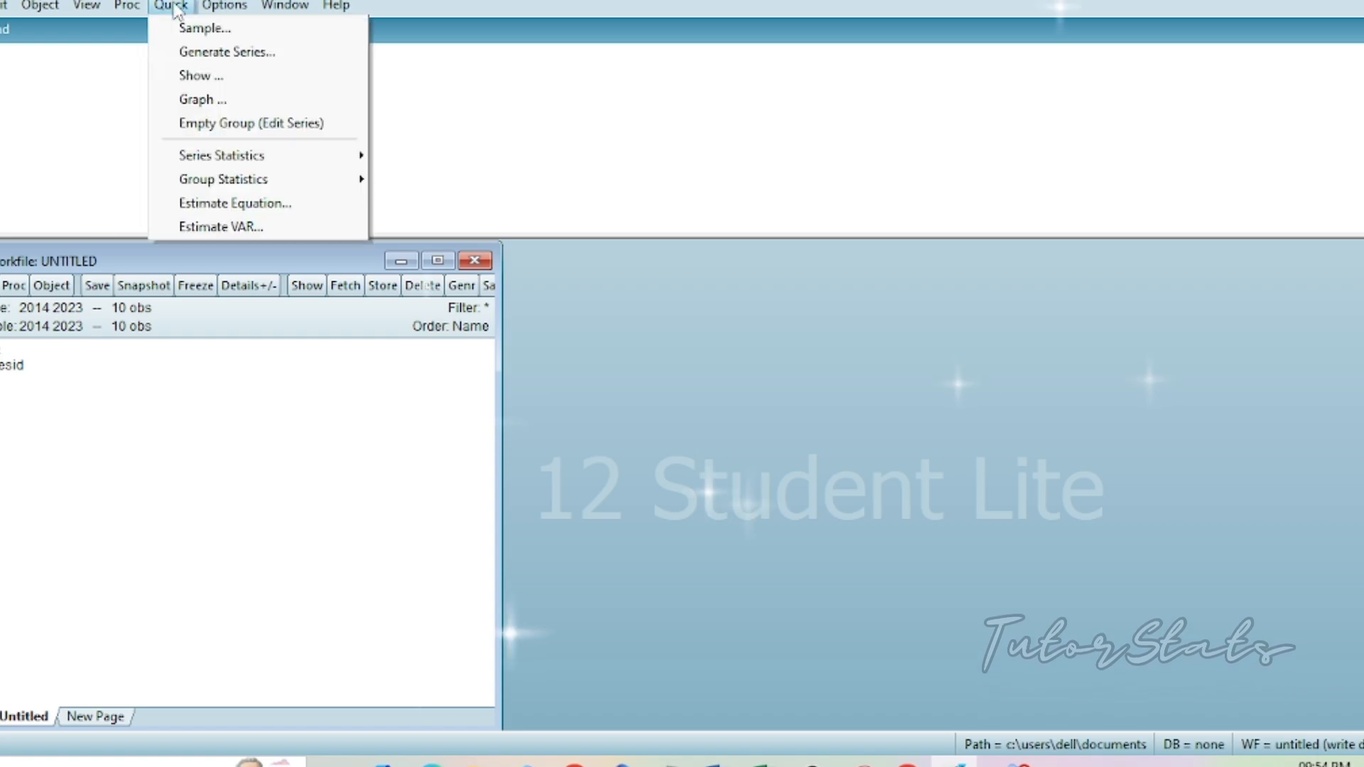
click(215, 127)
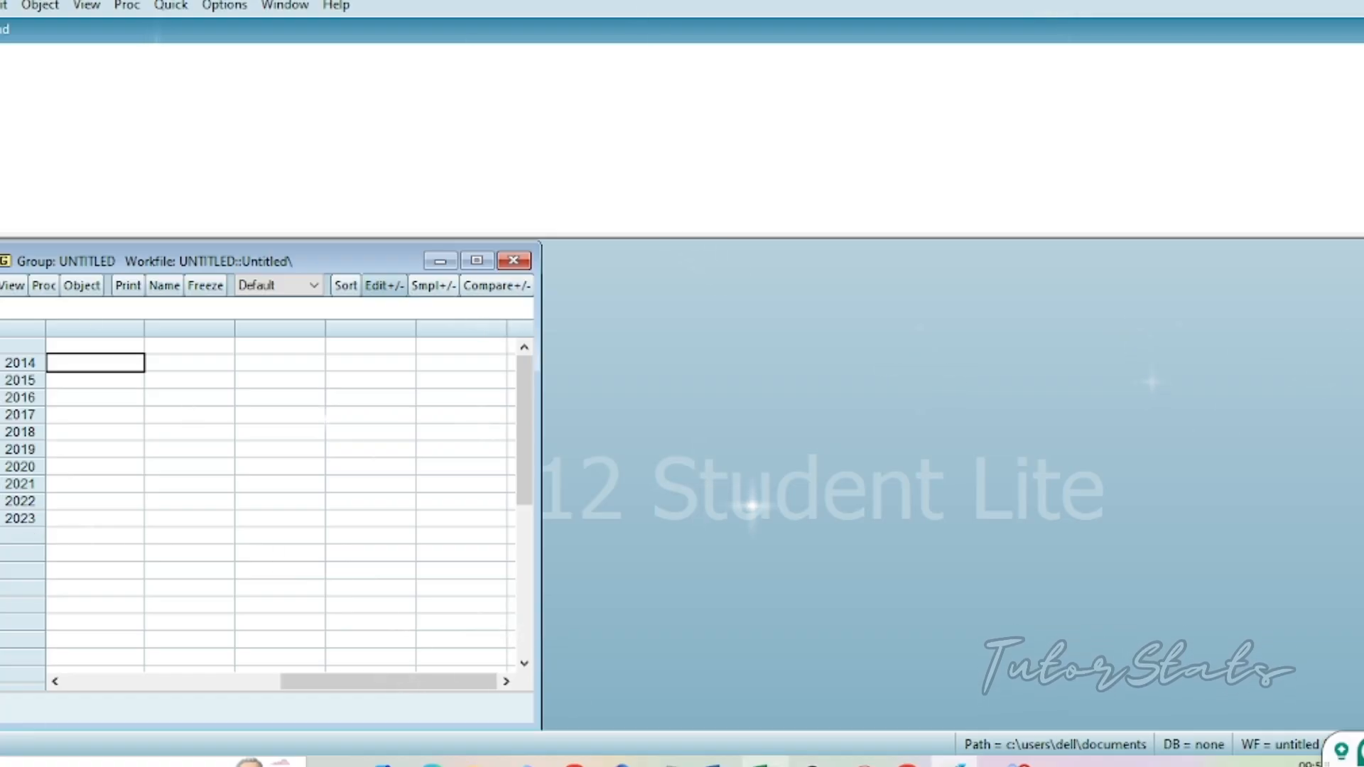
click(762, 763)
click(3, 259)
drag(40, 279, 445, 479)
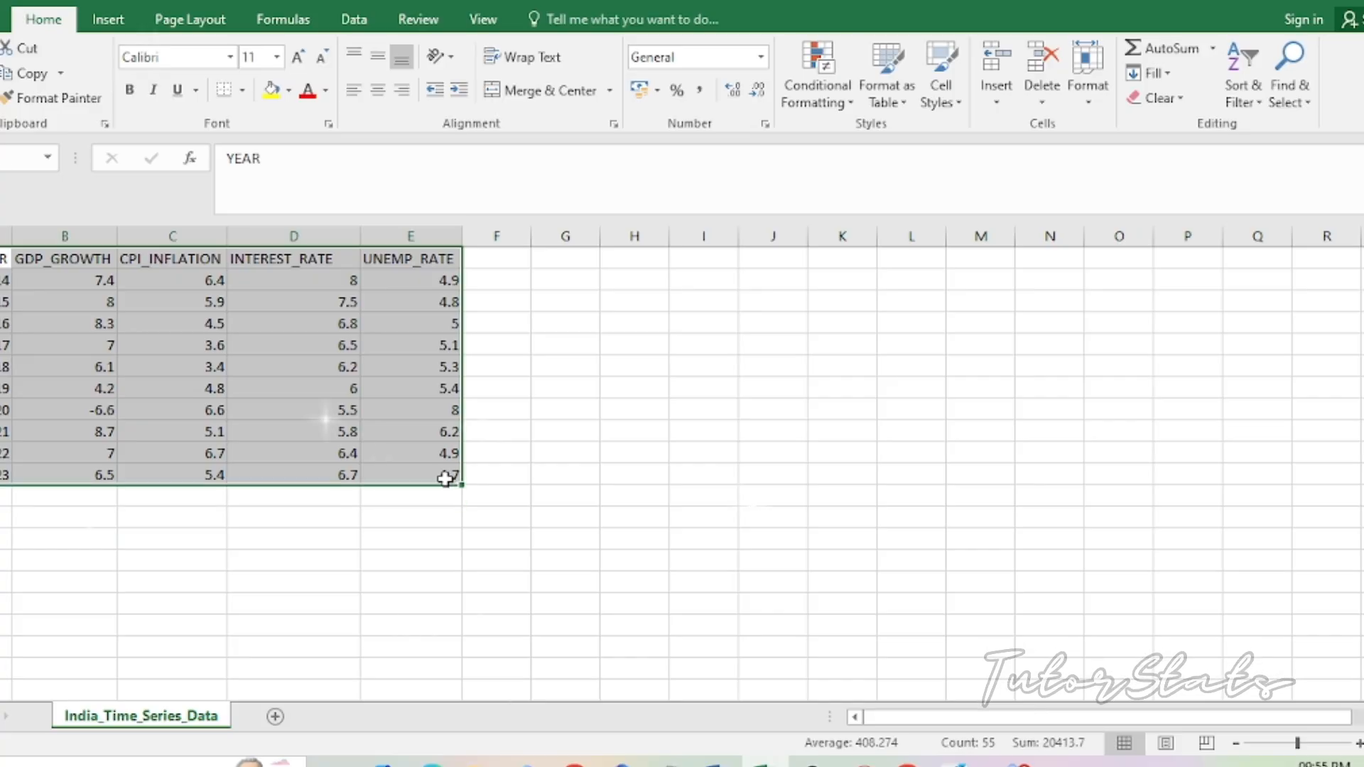
key(ctrl+c)
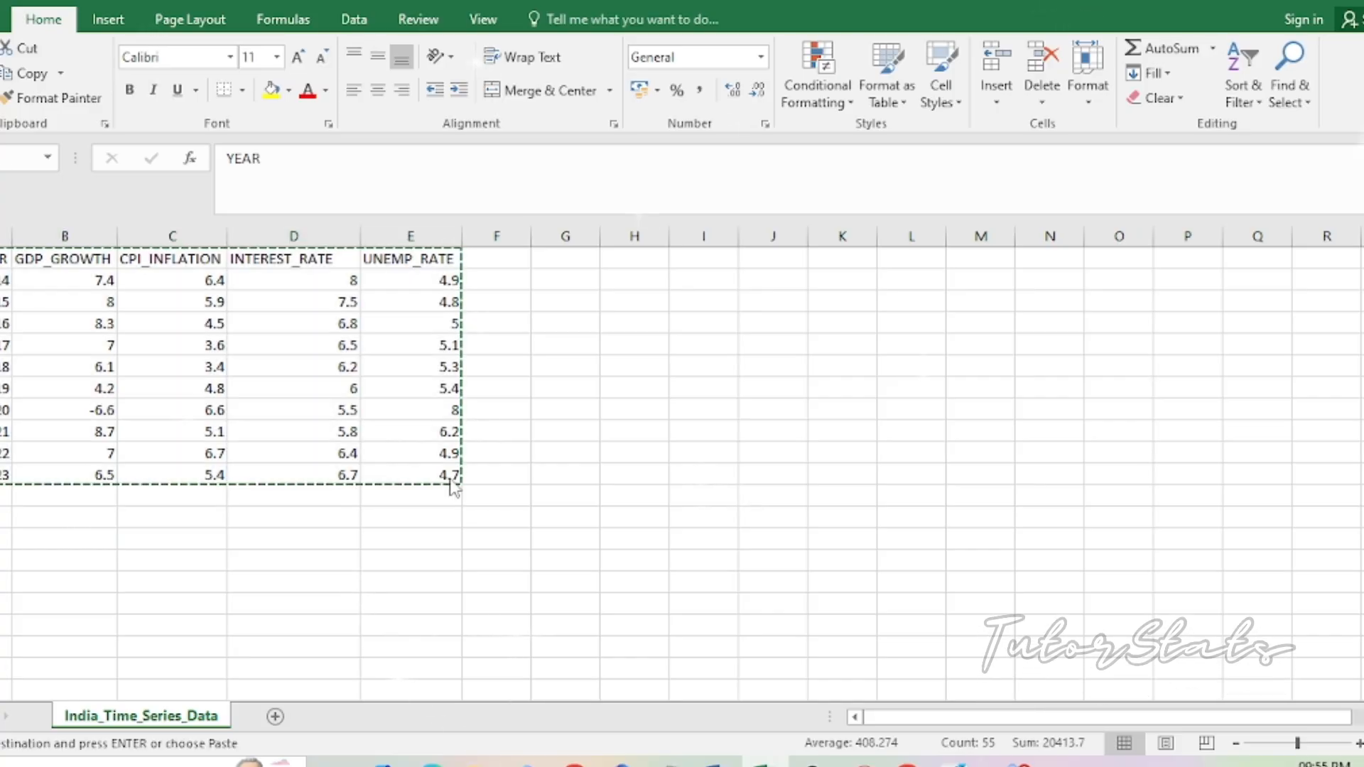
key(alt+Tab)
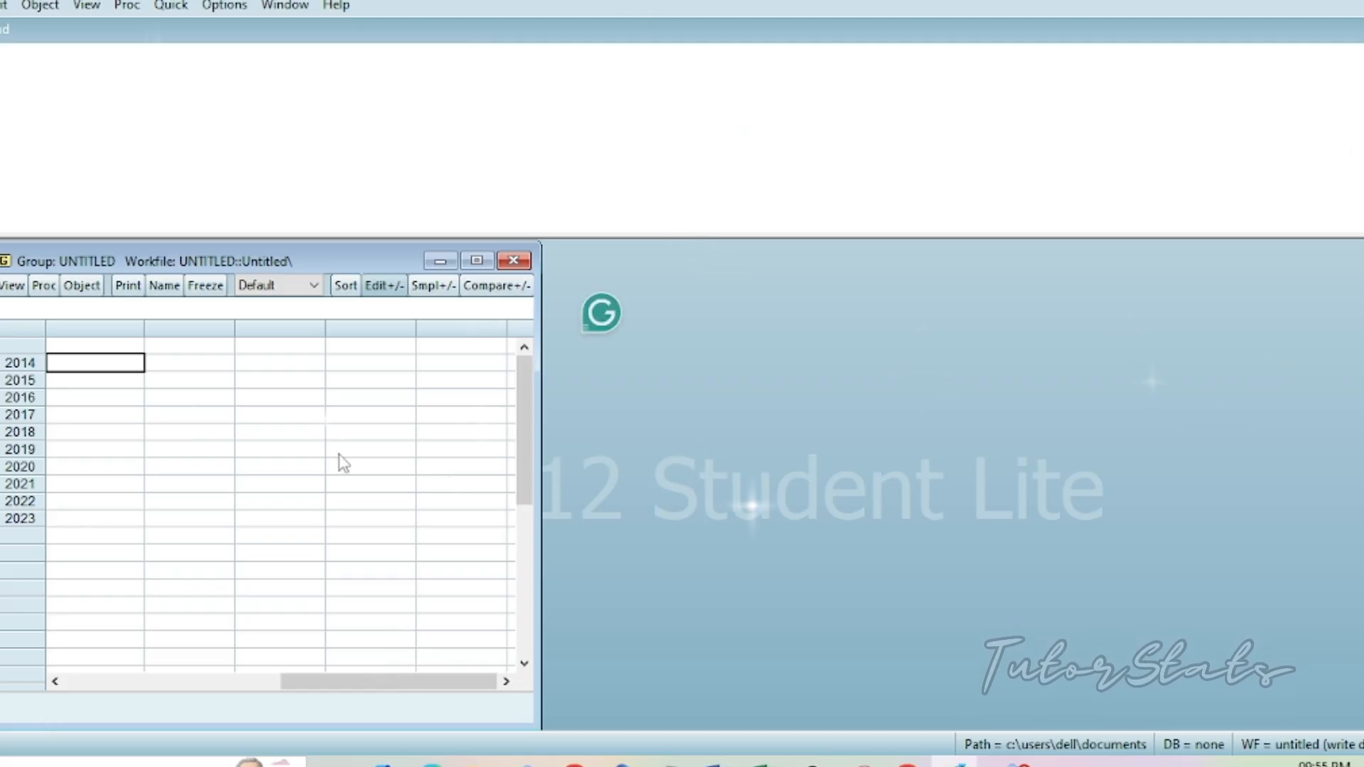
key(ctrl+v)
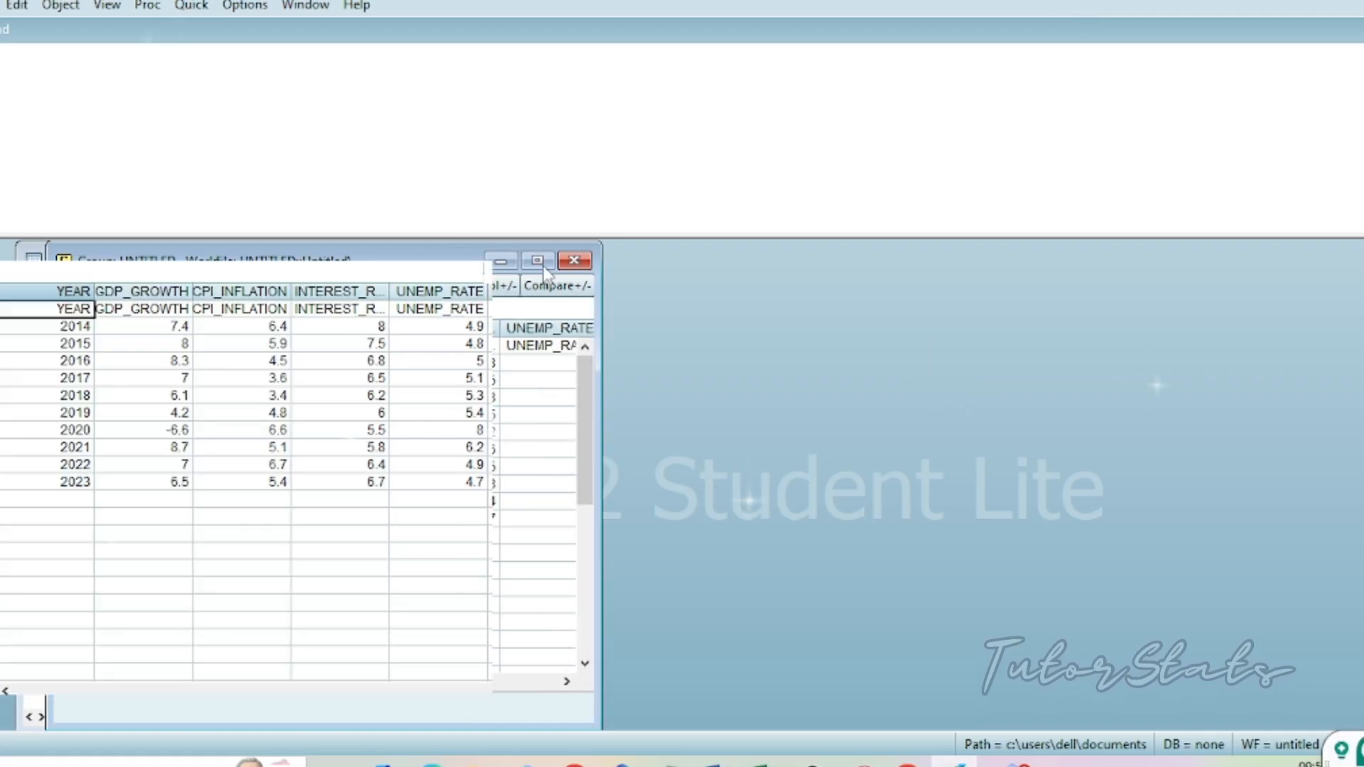
click(543, 266)
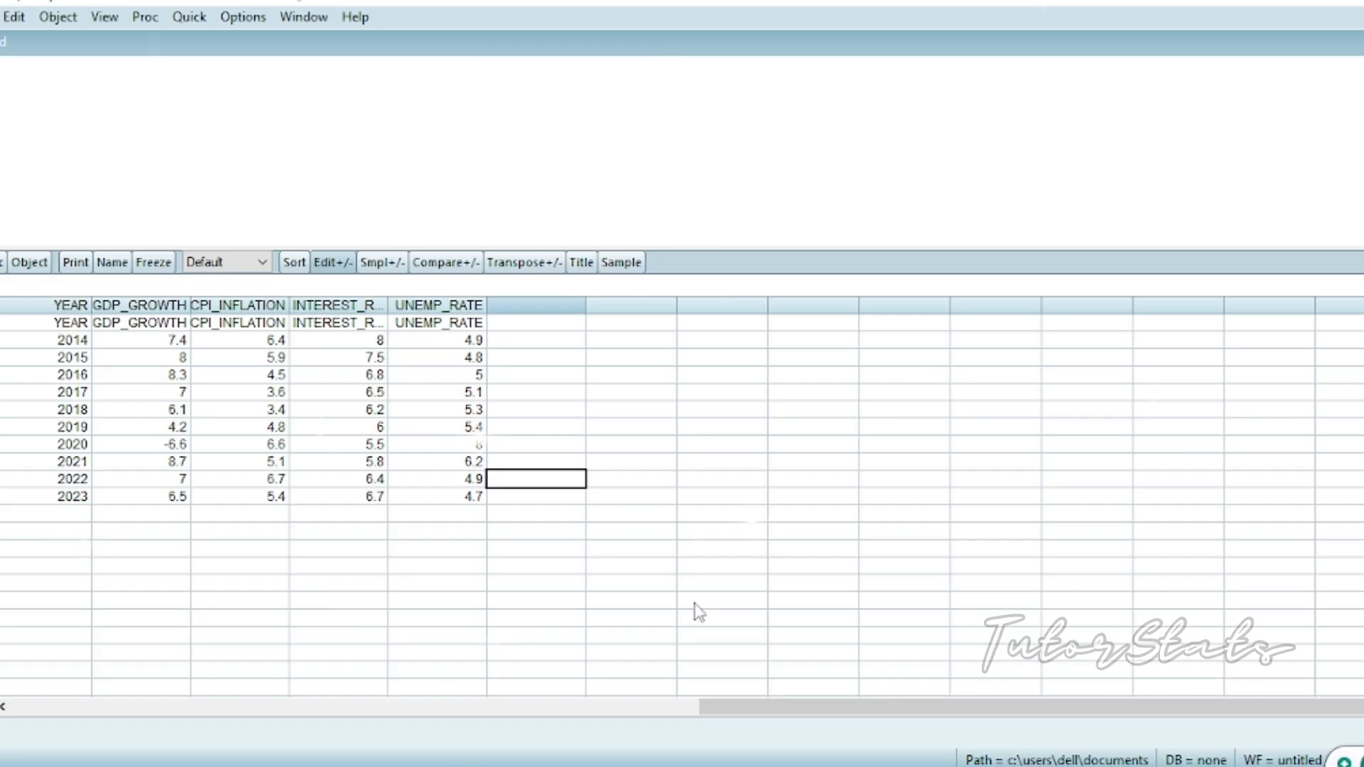
Close the current EViews session, relaunch EViews 12 SV (x64) and dismiss its startup screen.
key(ctrl+F4)
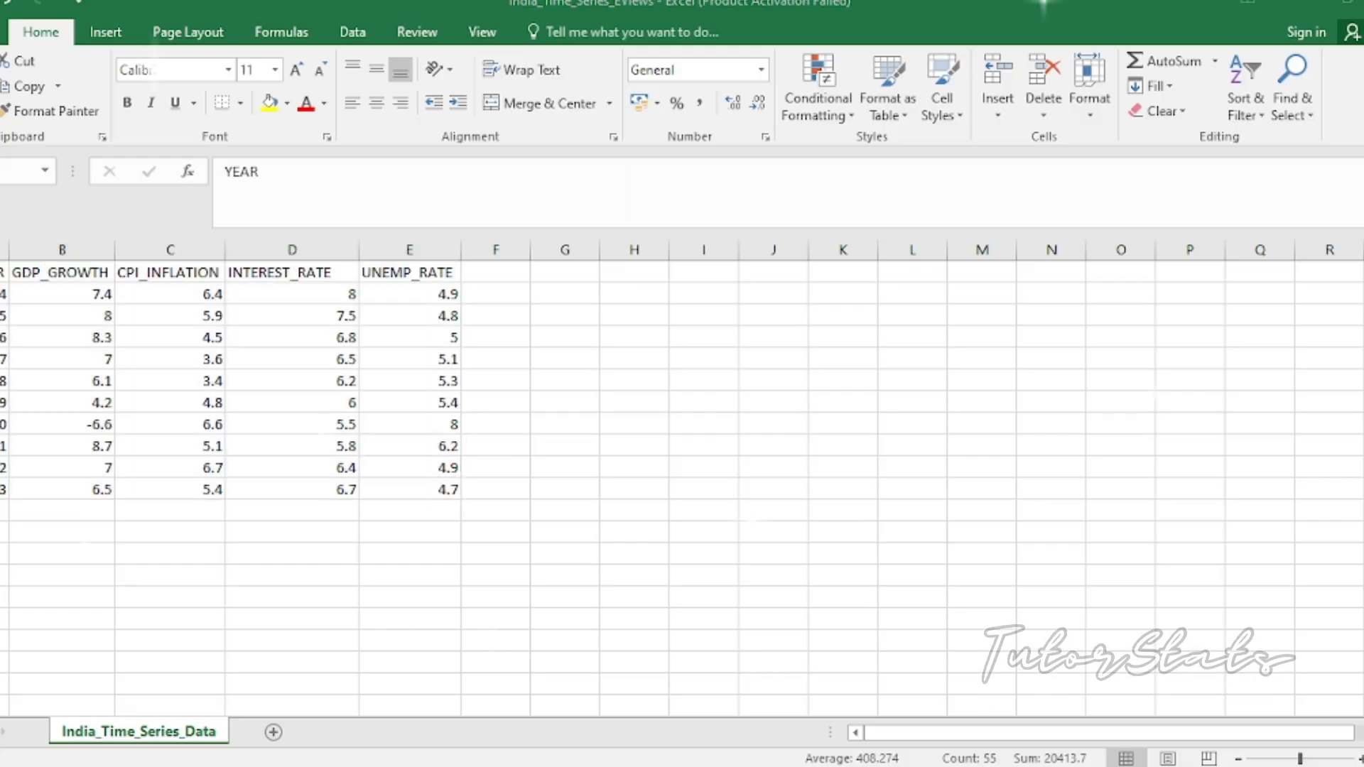
key(super+s)
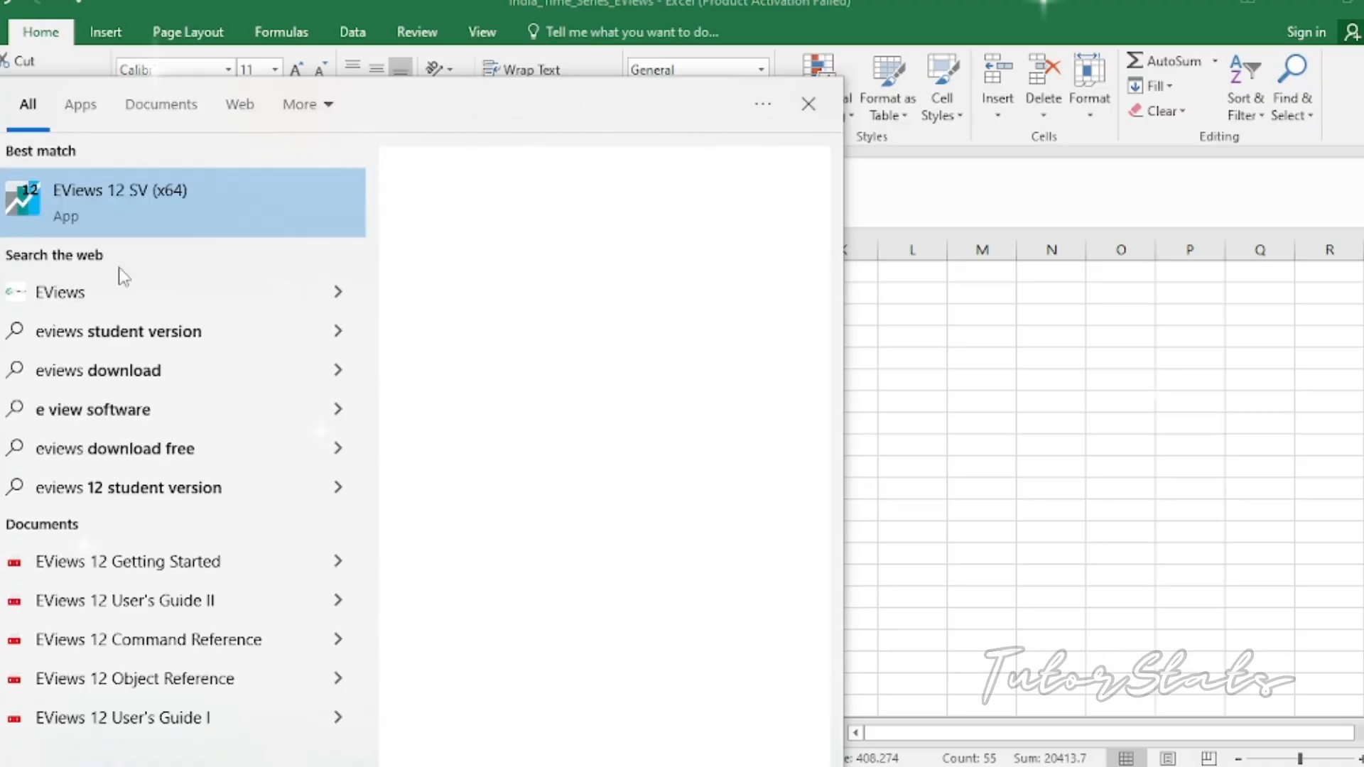
click(115, 213)
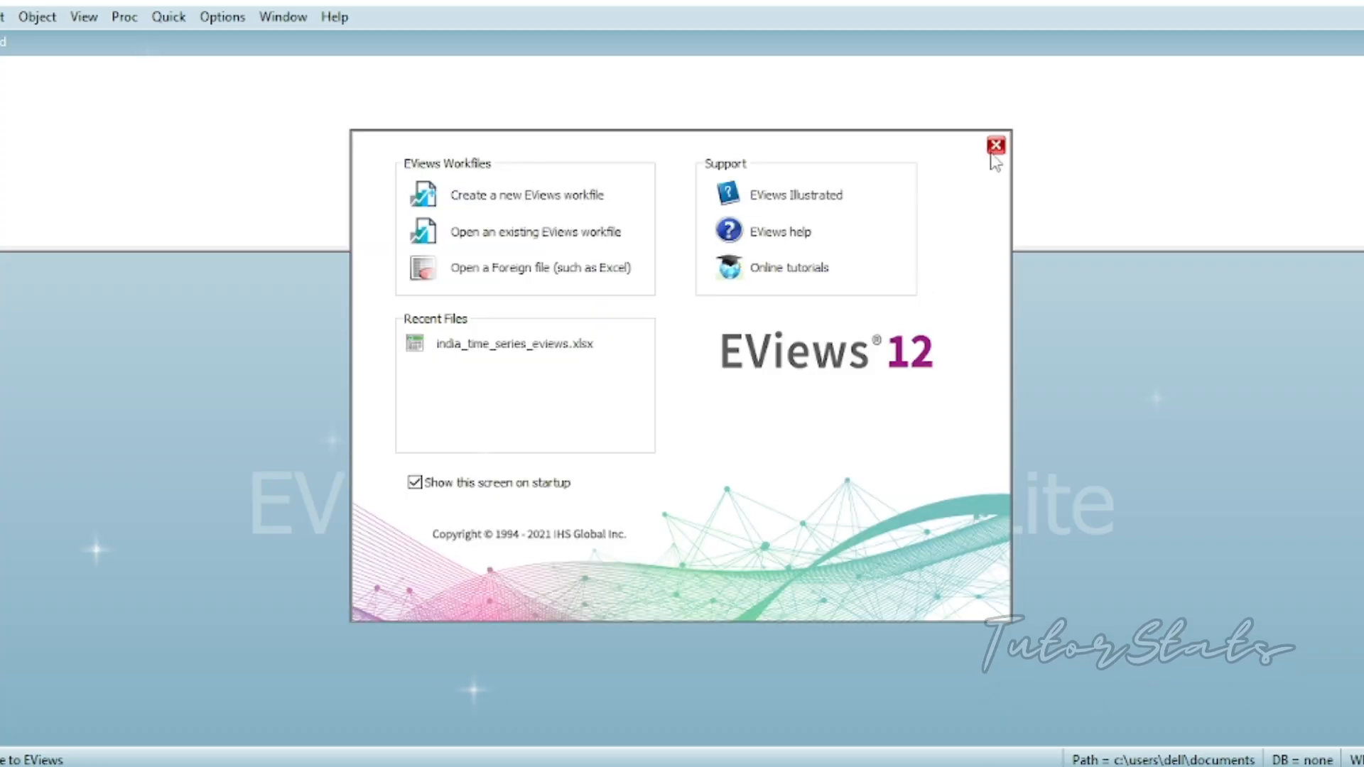
click(995, 145)
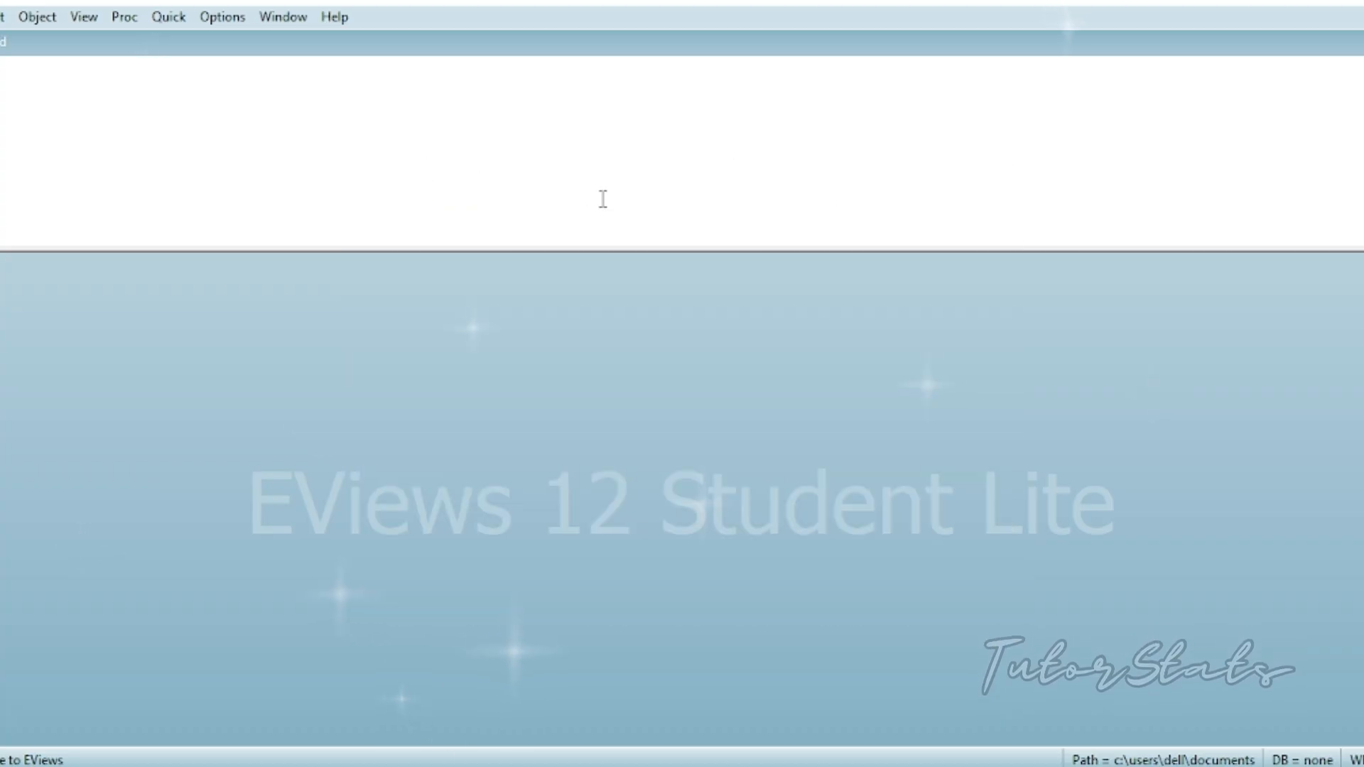
Start an import from file of the India_Time_Series_EViews workbook in the Eviews folder on the G: drive.
click(0, 17)
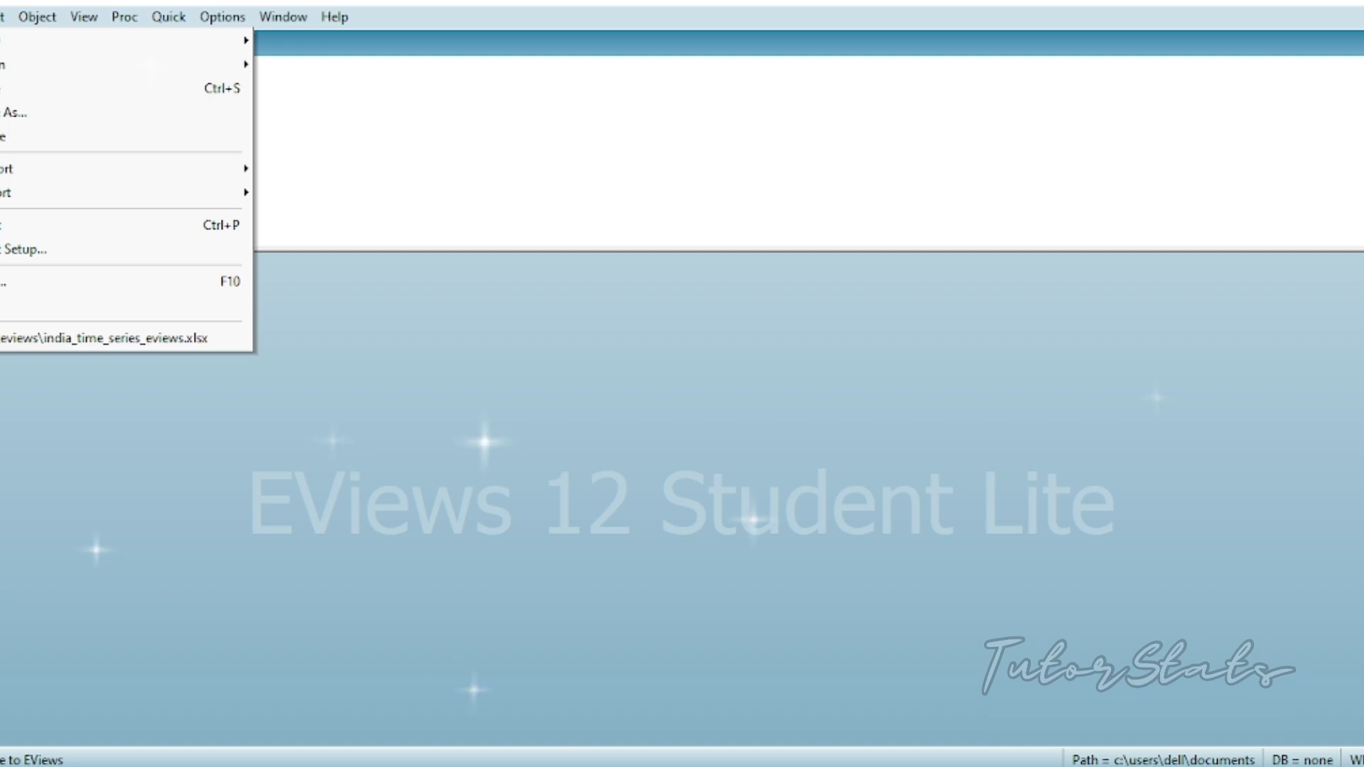
mouse_move(109, 190)
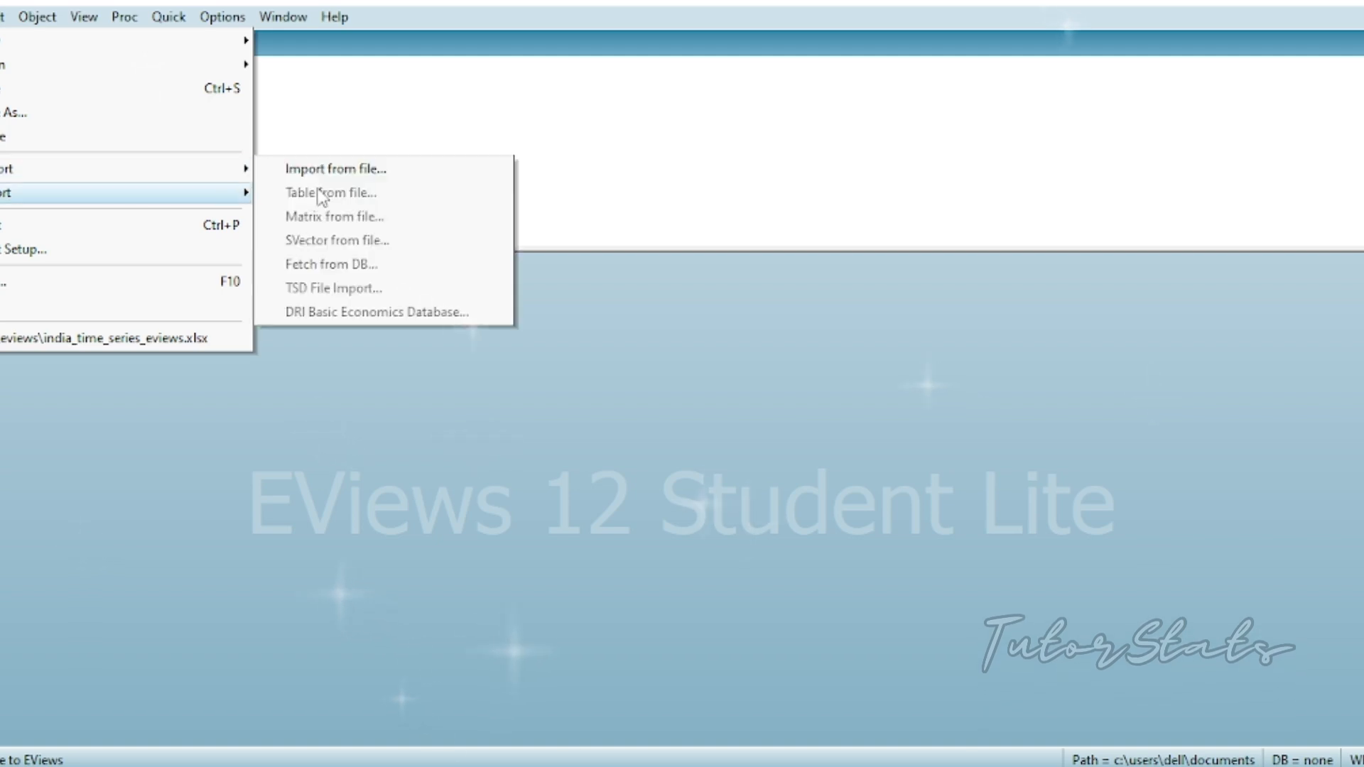
click(298, 171)
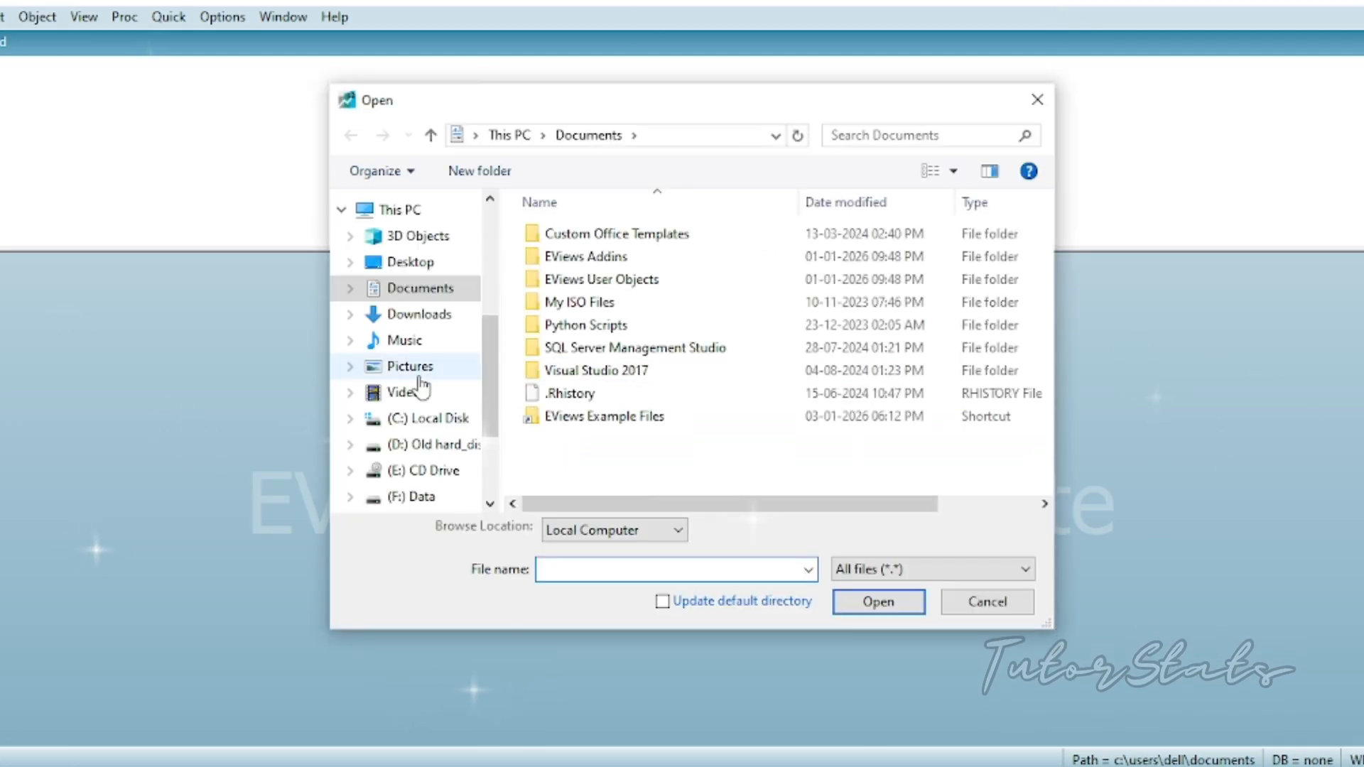
scroll(423, 388, down, 3)
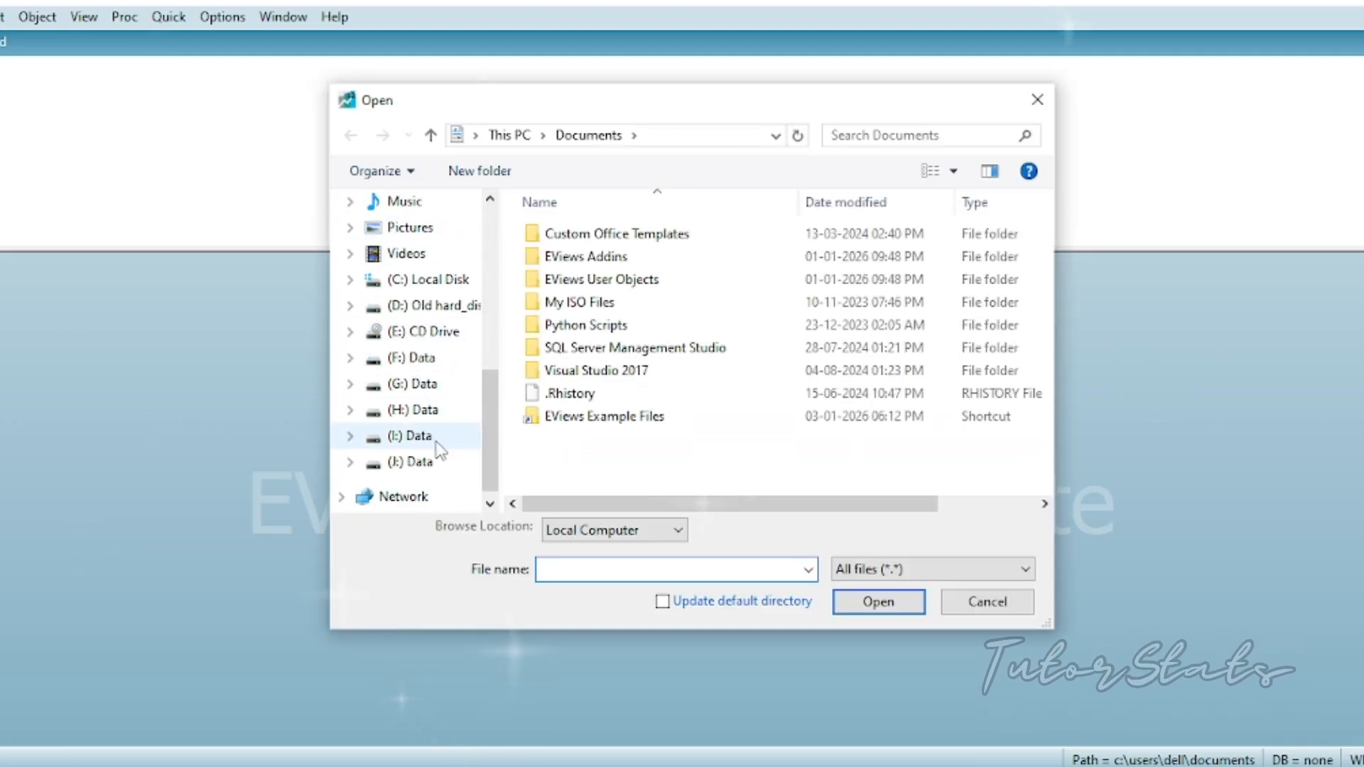
click(435, 388)
click(611, 236)
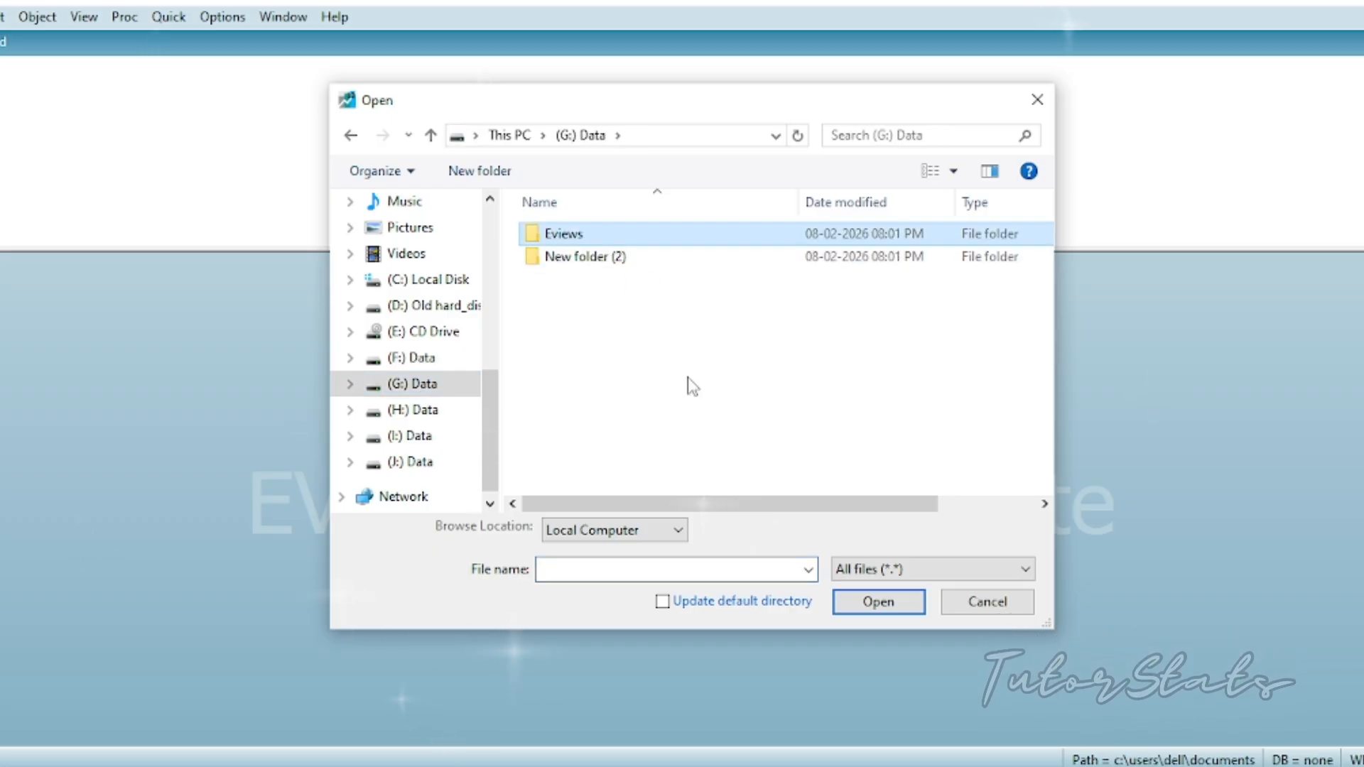
click(626, 246)
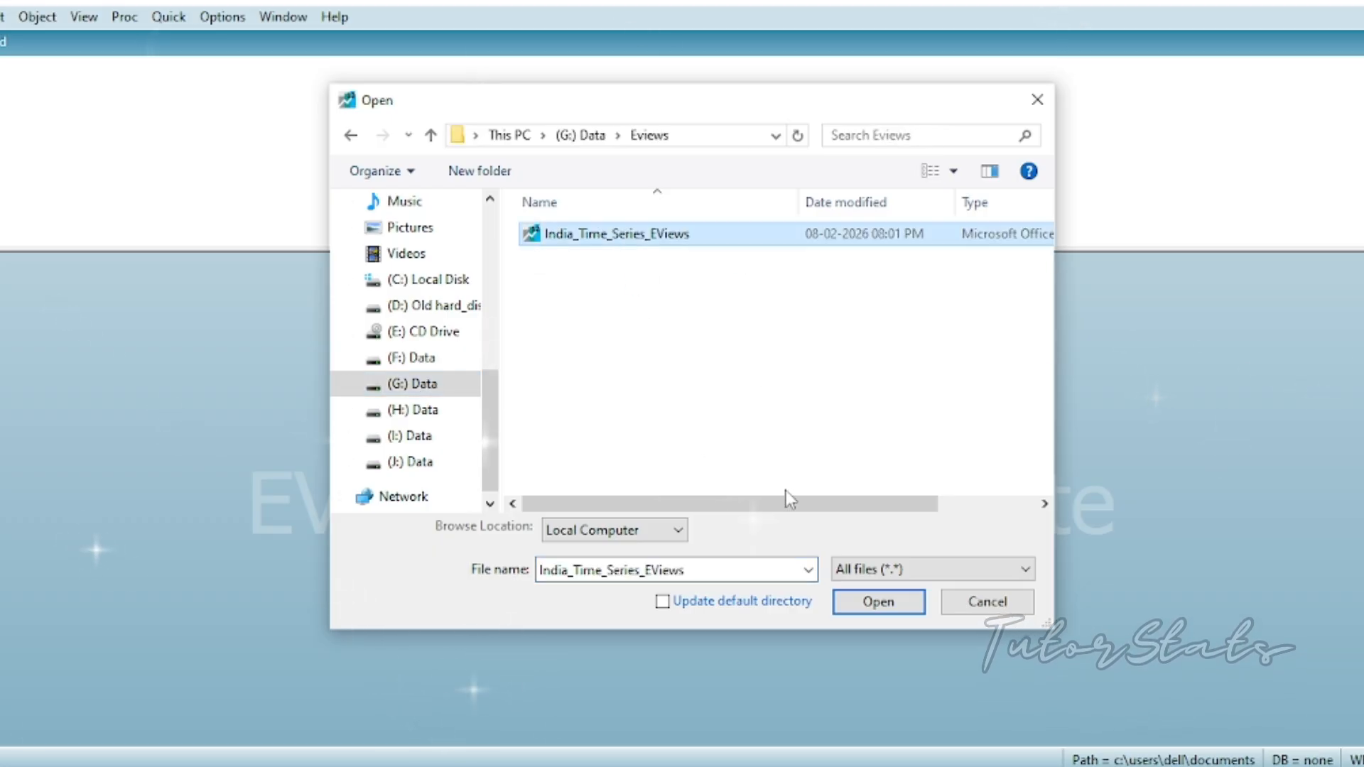
click(880, 605)
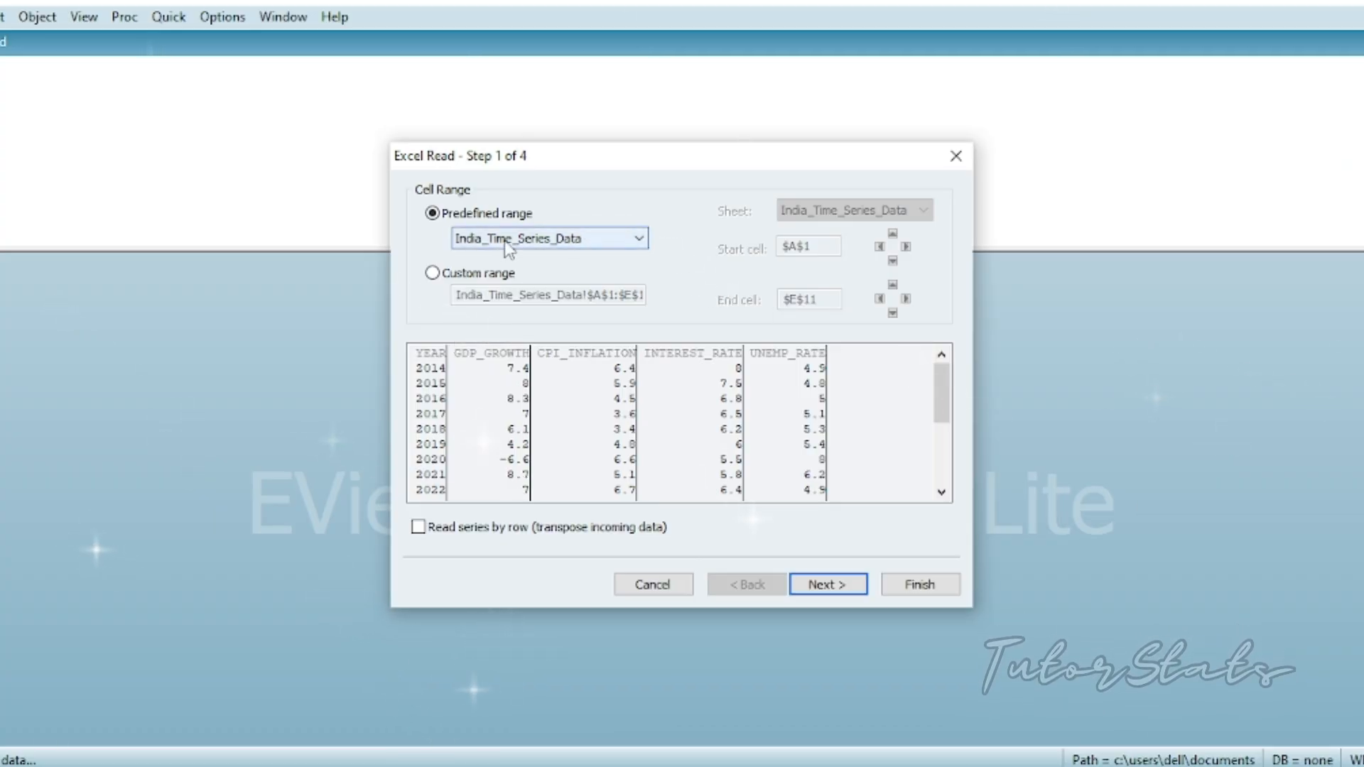
Use the predefined range India_Time_Series_Data for the Excel import and proceed to the column header settings.
click(613, 246)
click(540, 257)
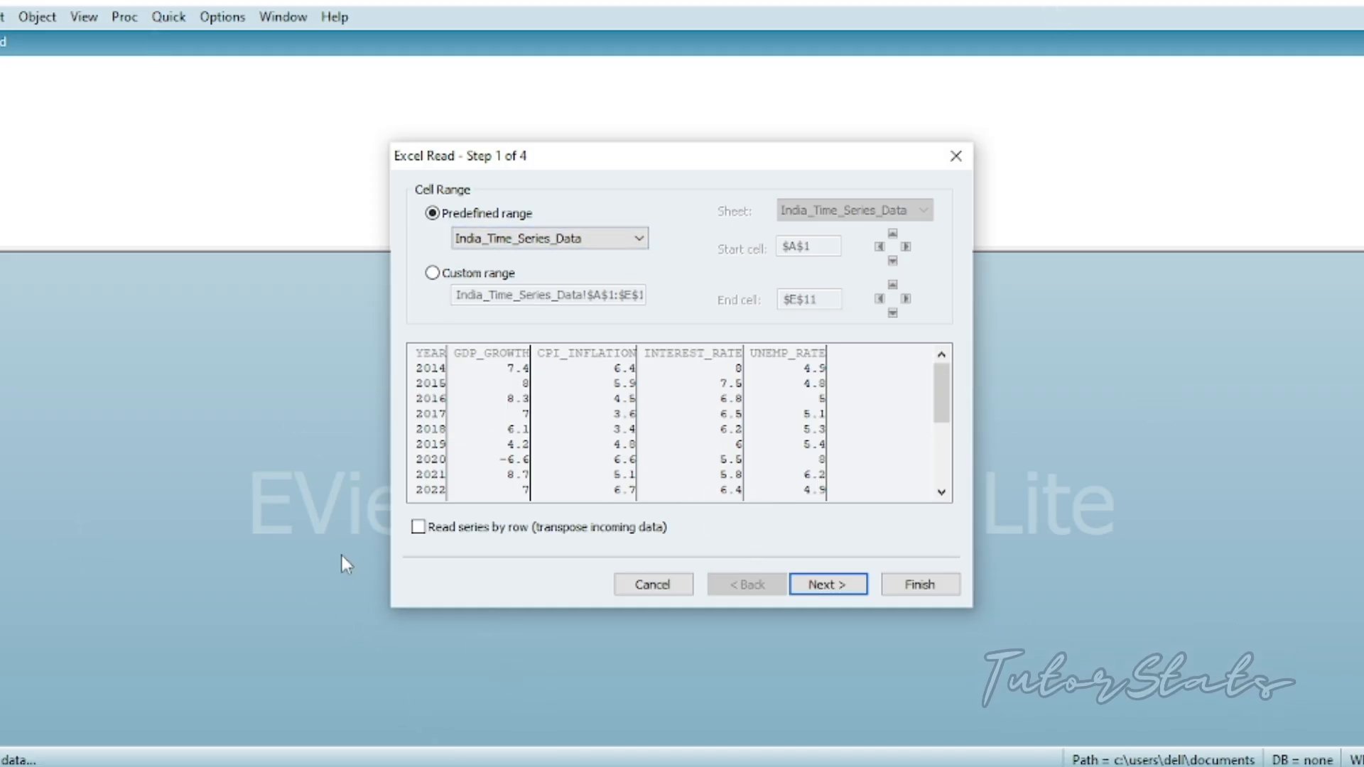
click(825, 585)
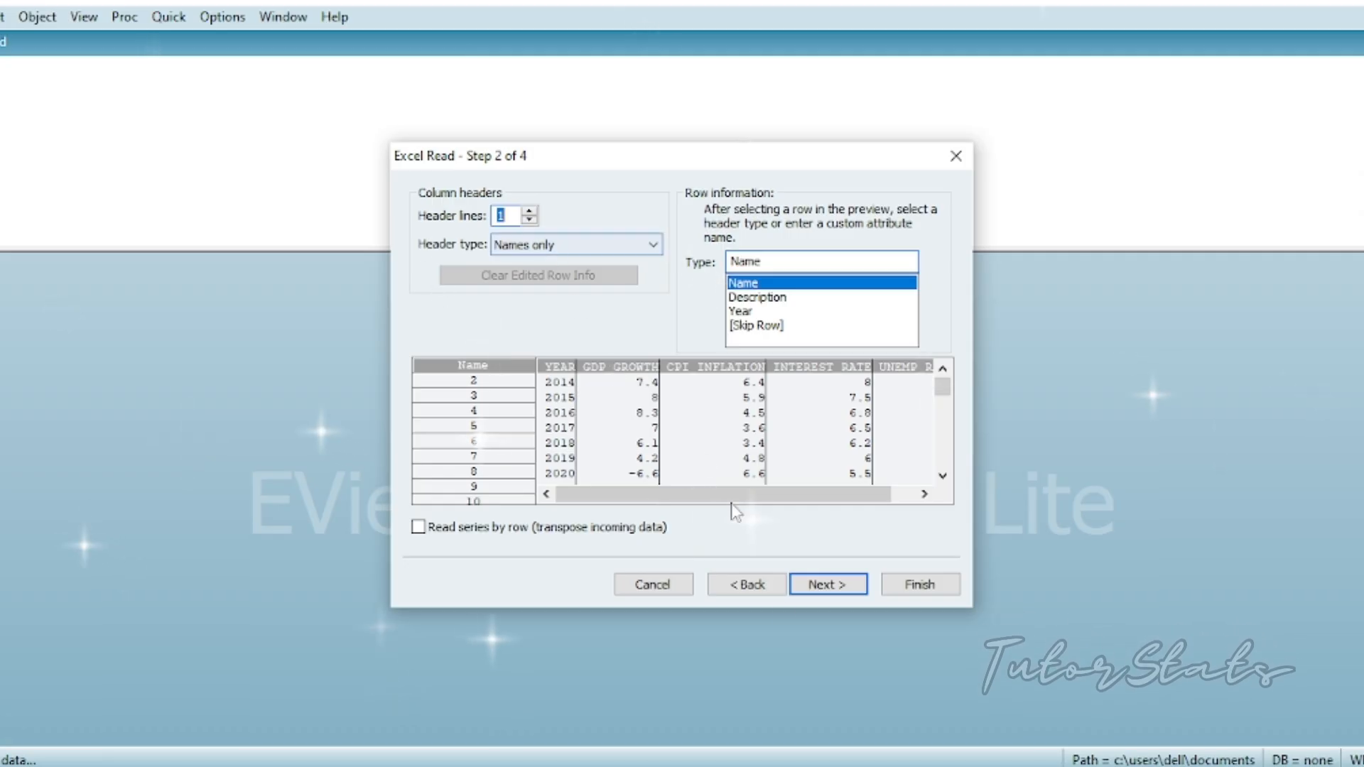
Finish the Excel import with the default header and NA settings into a new workfile dated by the year series, without linking to the source.
click(833, 587)
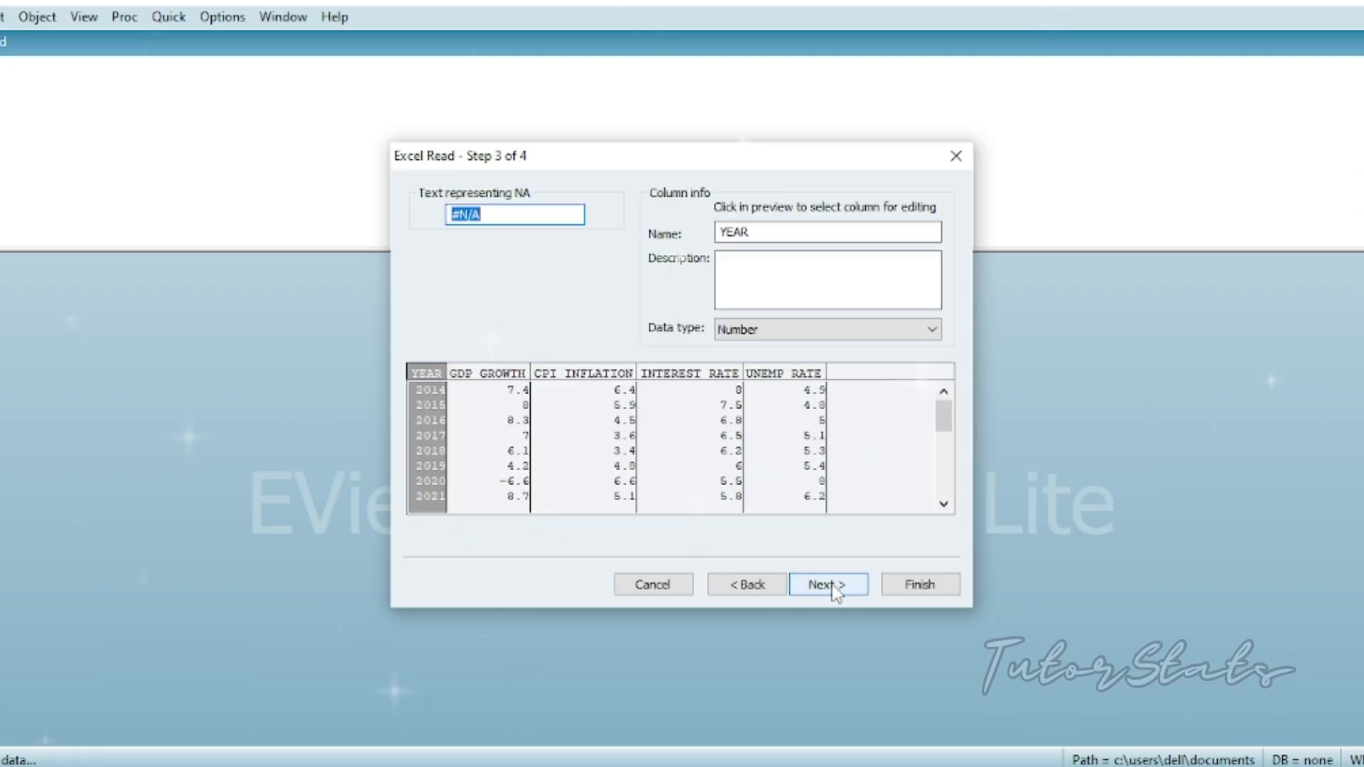
click(829, 590)
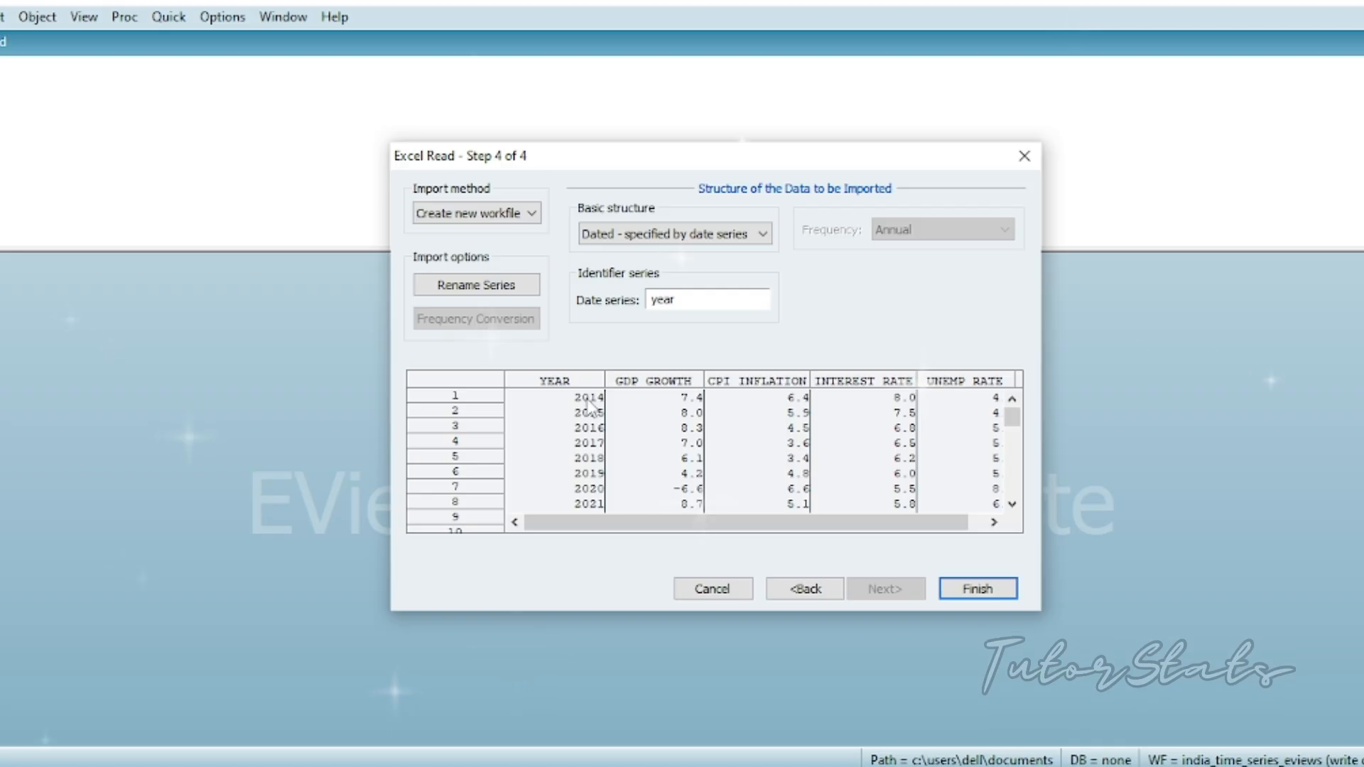
click(978, 589)
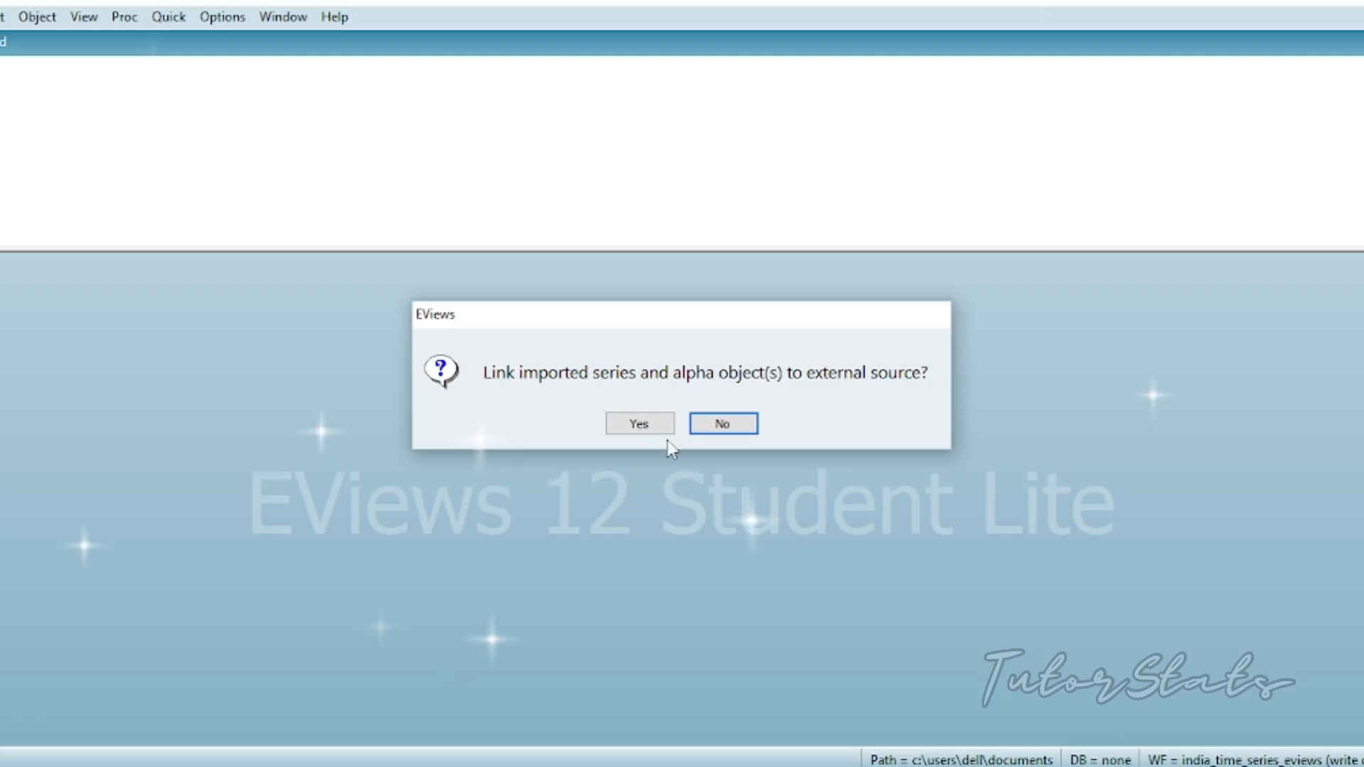
click(728, 424)
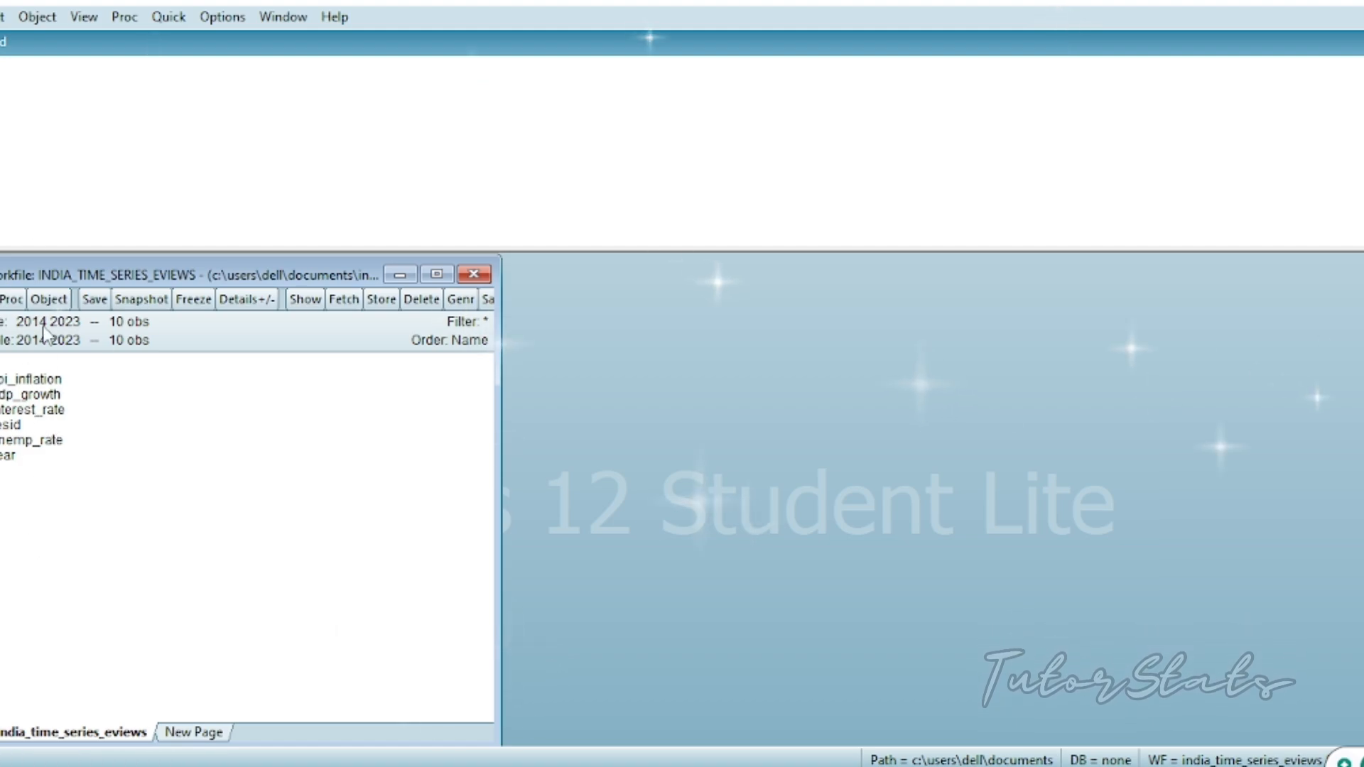
View the imported cpi_inflation series and the gdp_growth series one after the other, closing each.
click(24, 379)
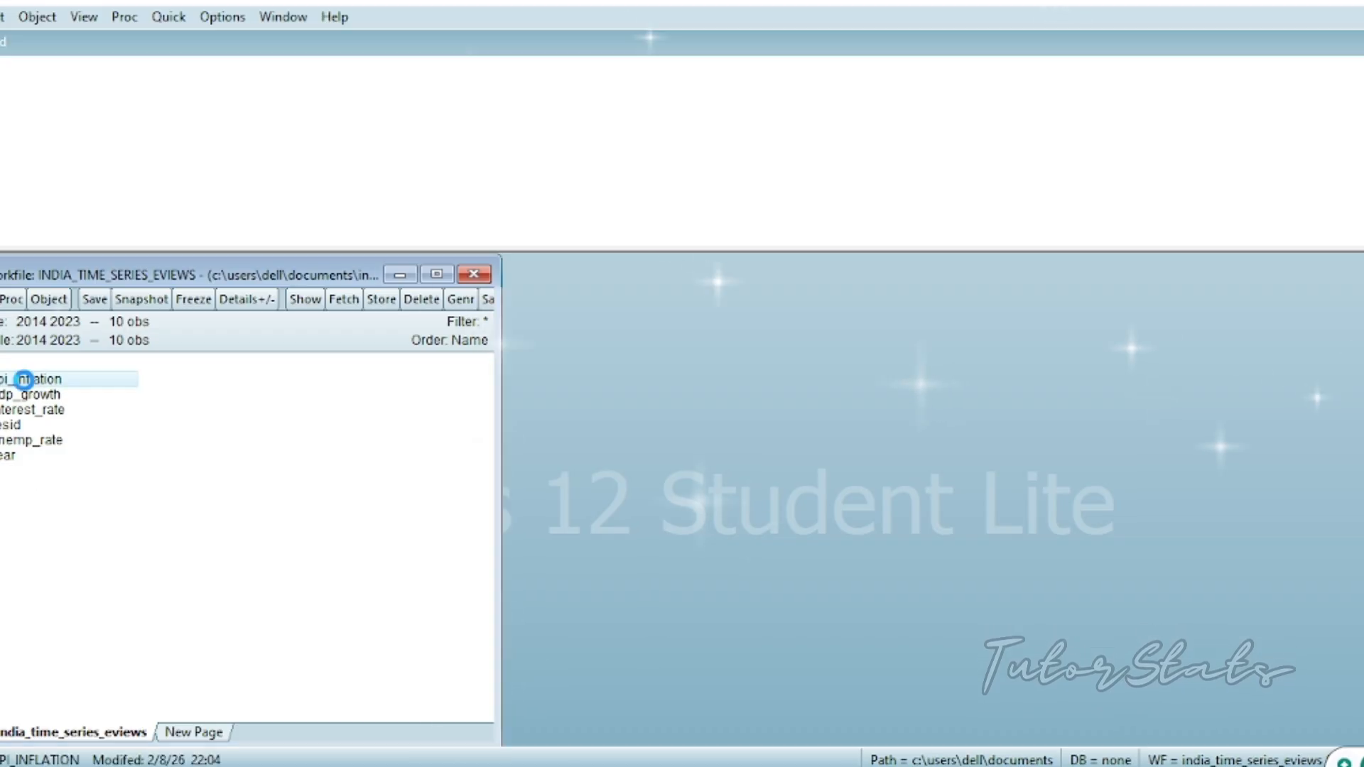
double_click(24, 379)
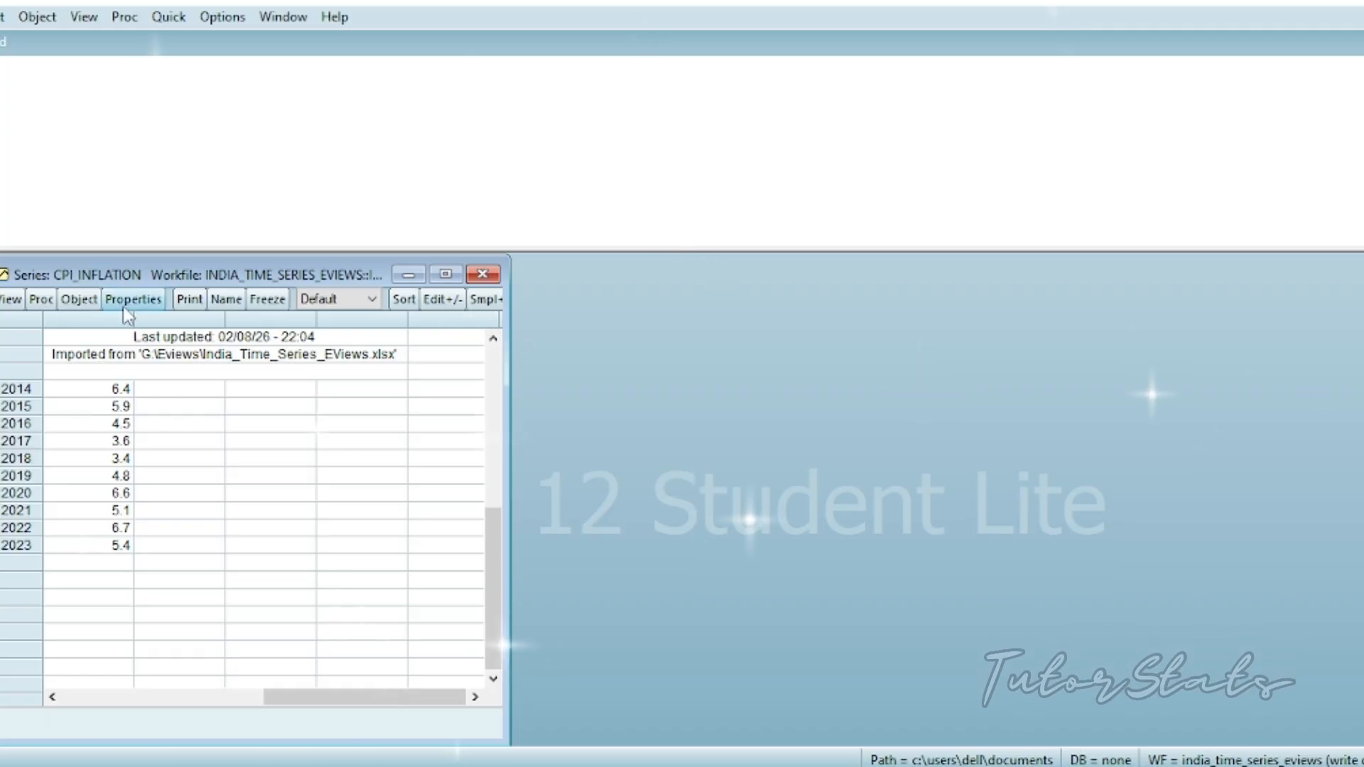
click(483, 275)
click(50, 395)
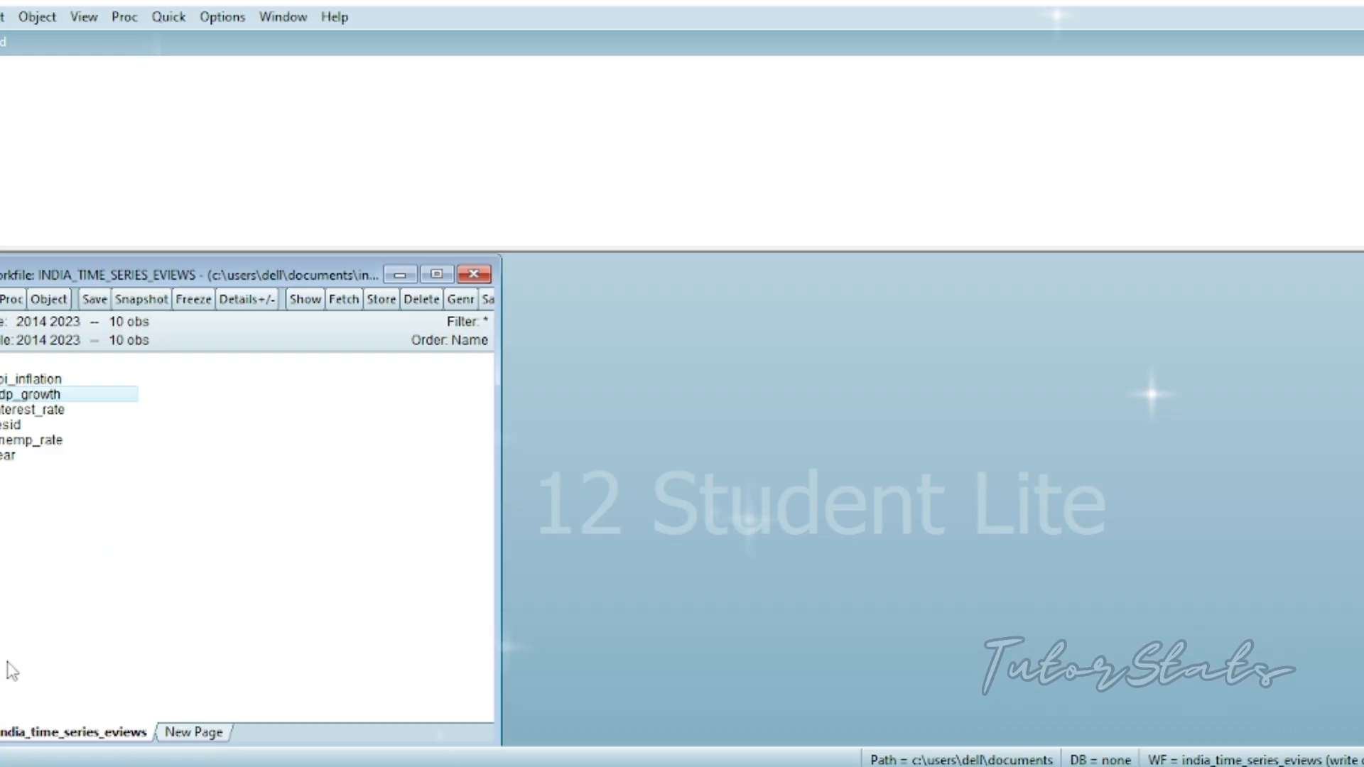
double_click(32, 395)
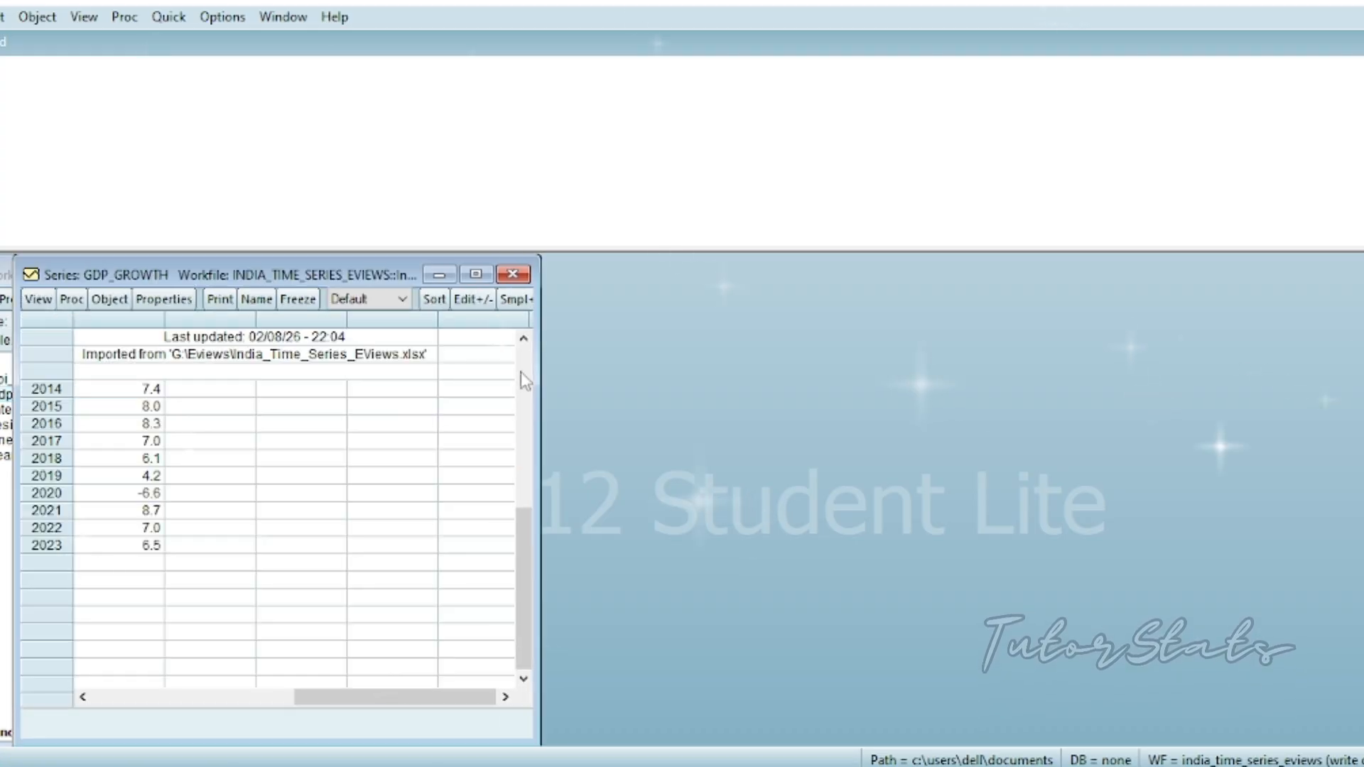
click(513, 274)
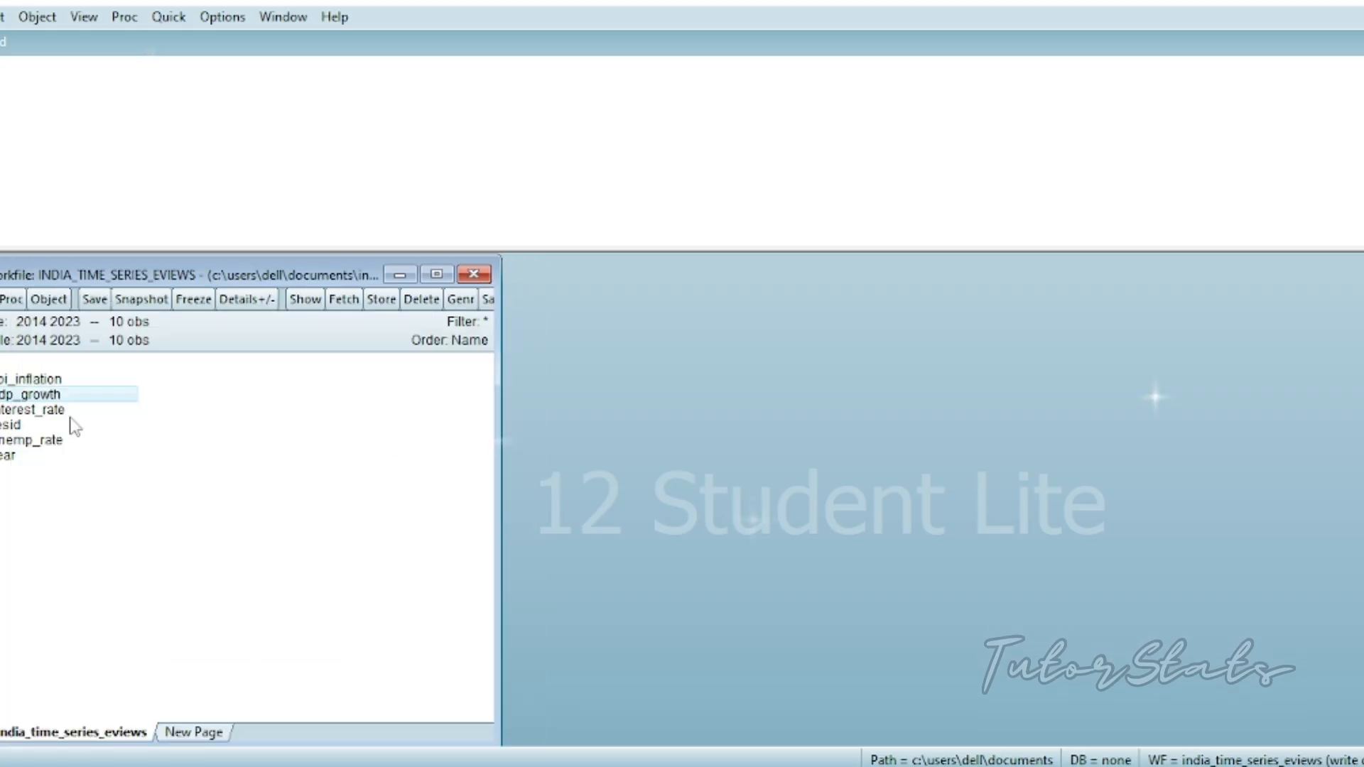
Open cpi_inflation and gdp_growth together as a group, and close it by deleting the untitled group.
click(39, 382)
ctrl+click(39, 391)
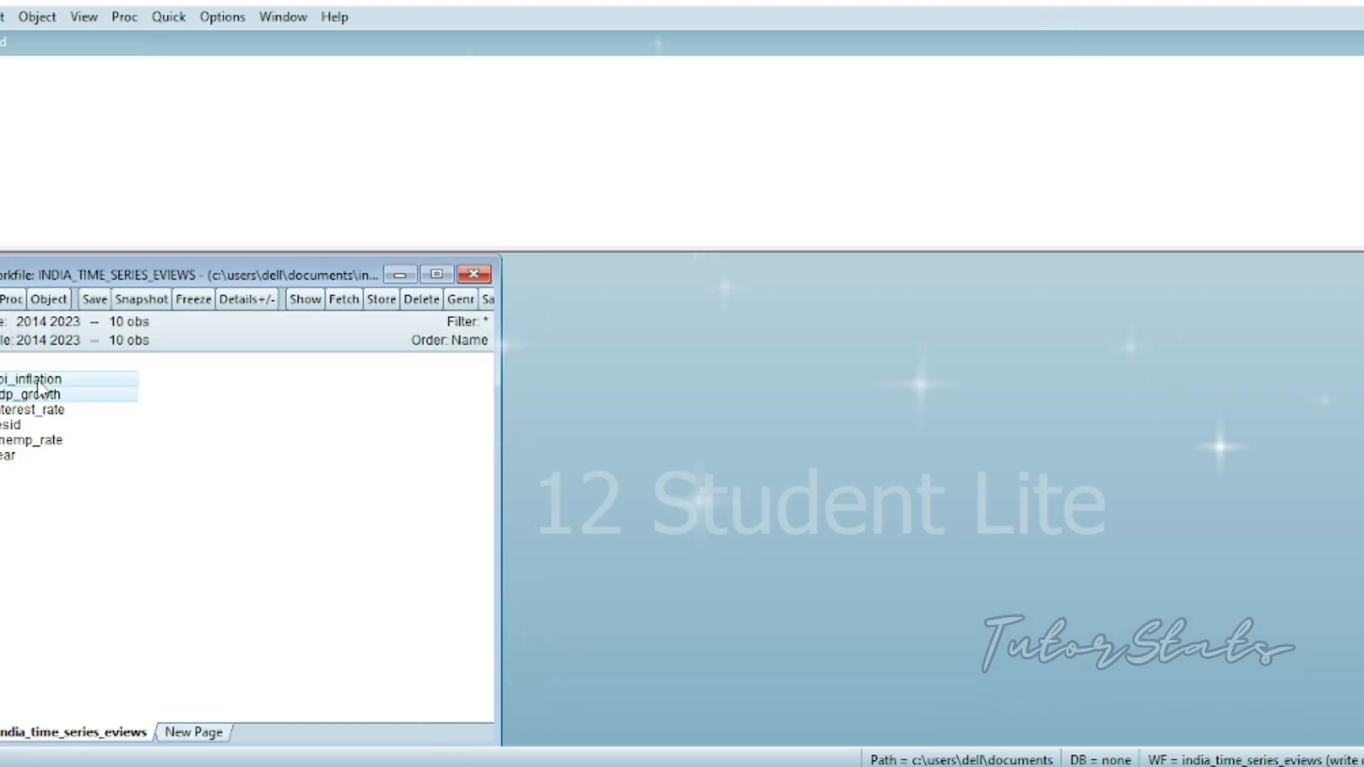
right_click(39, 389)
mouse_move(64, 392)
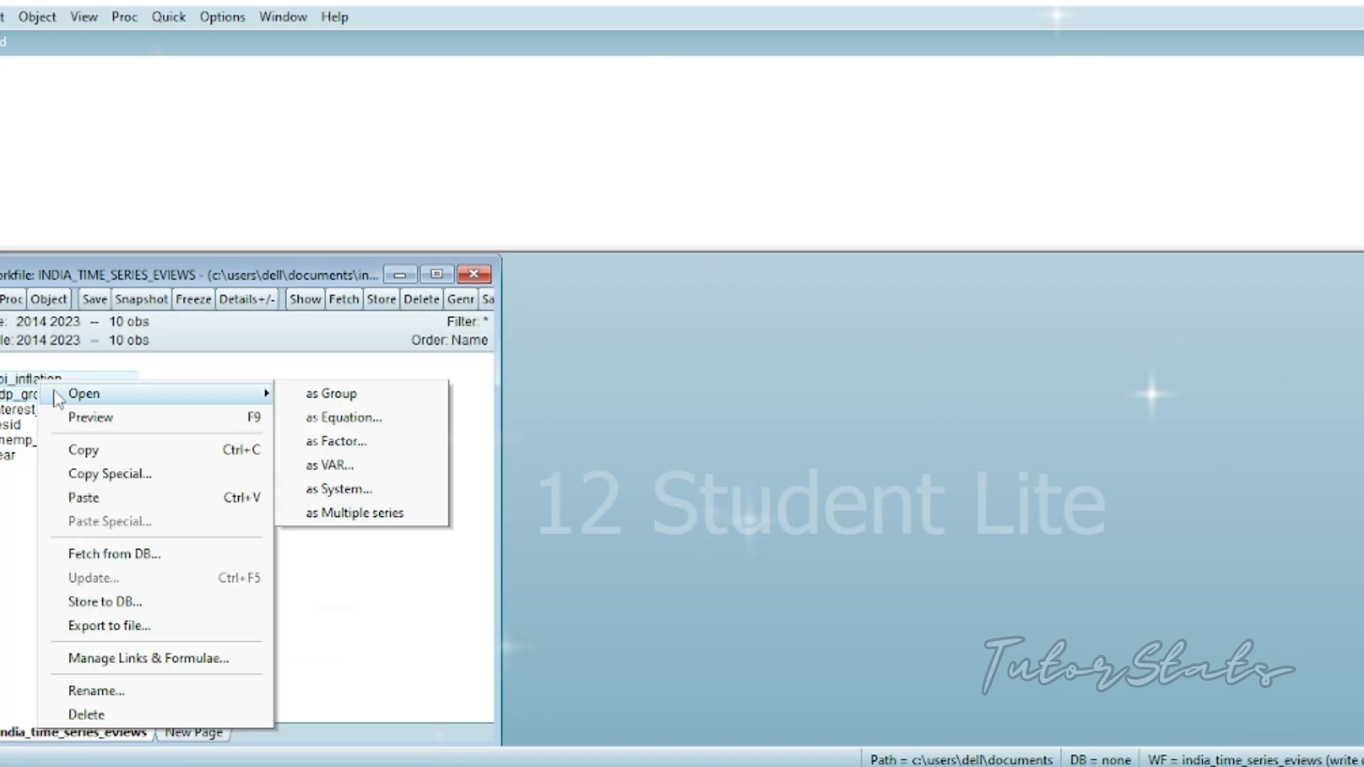
click(392, 401)
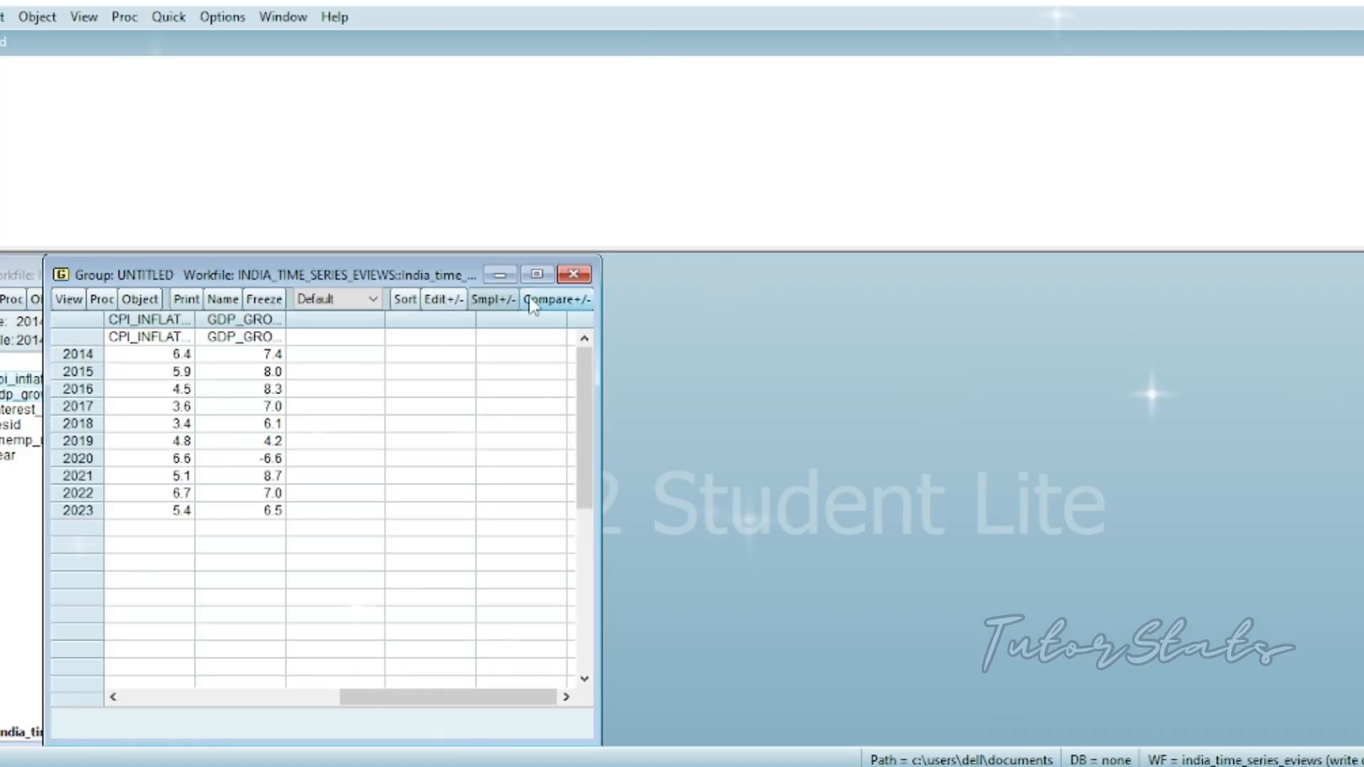
click(585, 274)
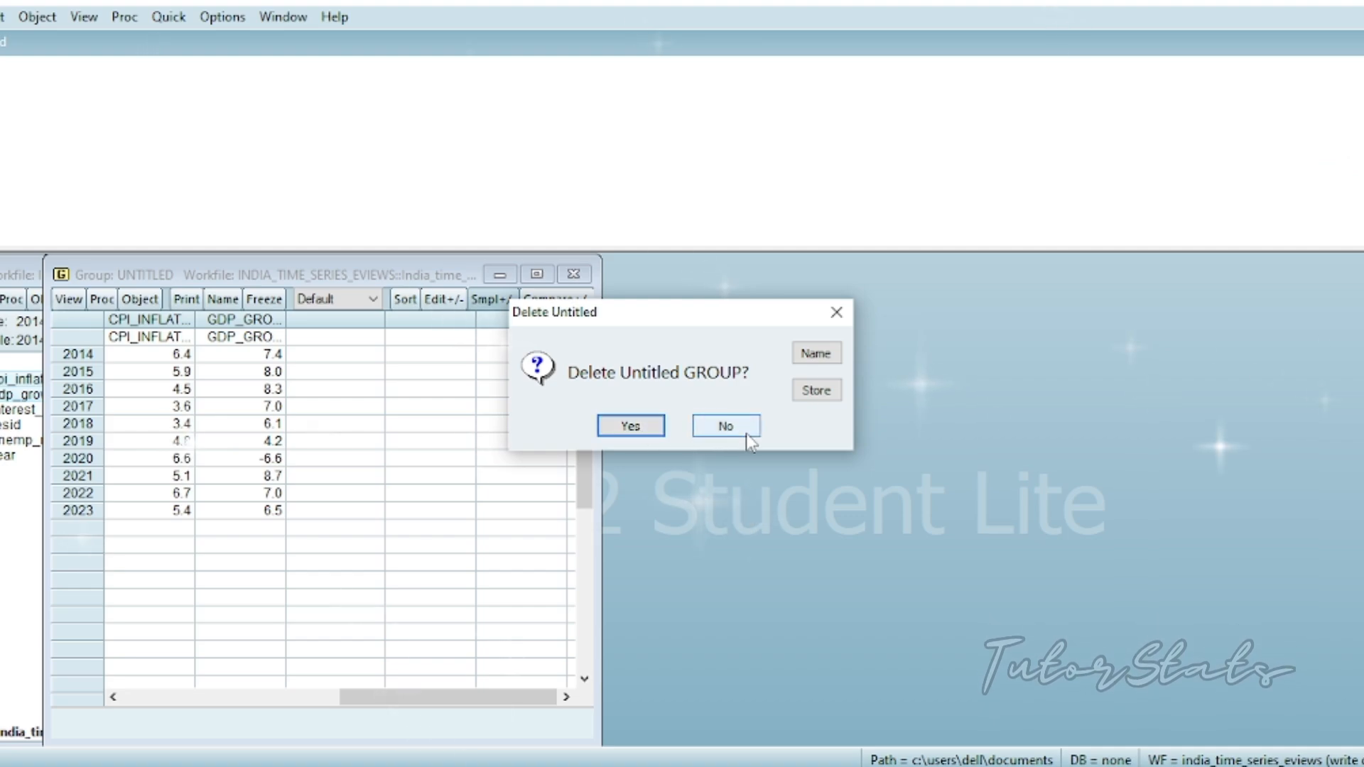
click(639, 427)
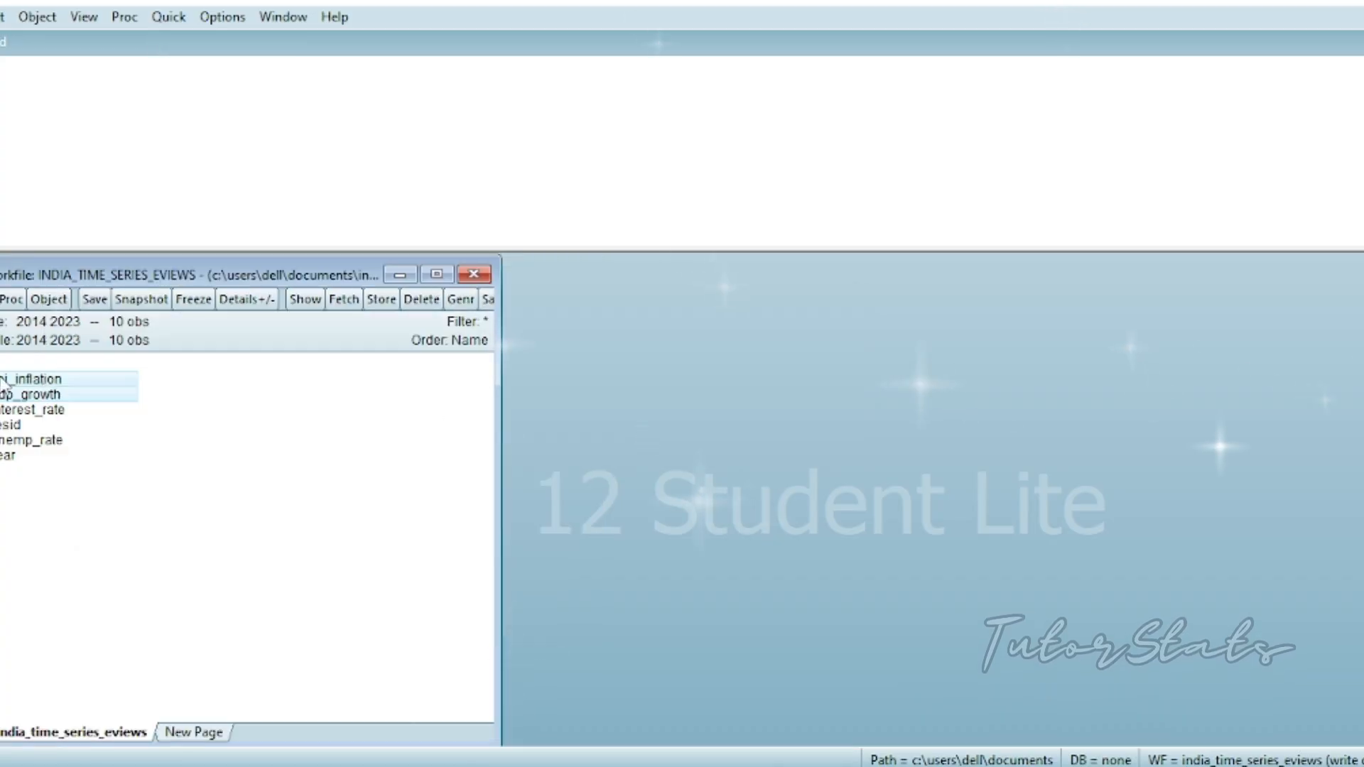
key(shift+Down)
key(shift+Down)
key(shift+Down)
key(shift+Down)
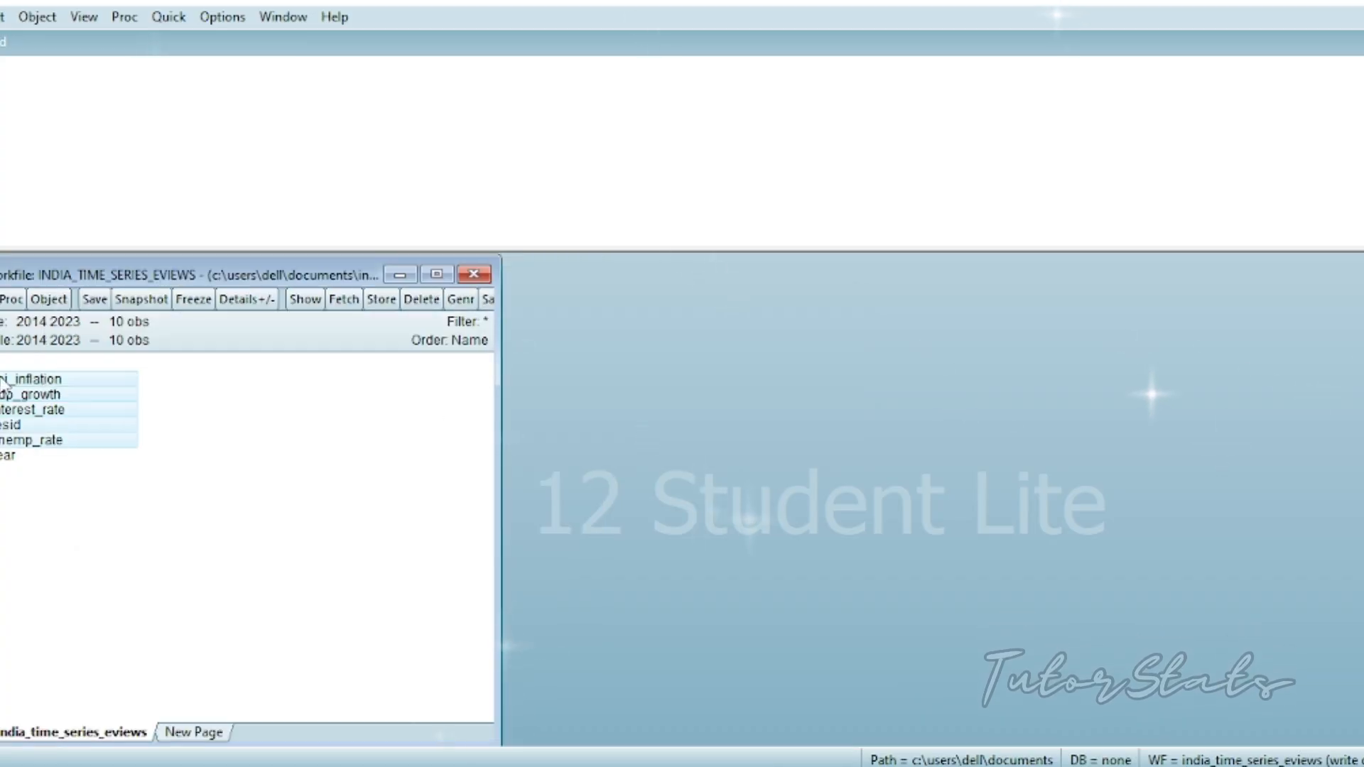
ctrl+click(9, 426)
click(9, 428)
Open all series from cpi_inflation through year, including resid, as one group and maximize the group window.
drag(20, 381, 5, 430)
key(shift+Down)
key(shift+Down)
key(shift+Down)
key(shift+Down)
key(shift+Down)
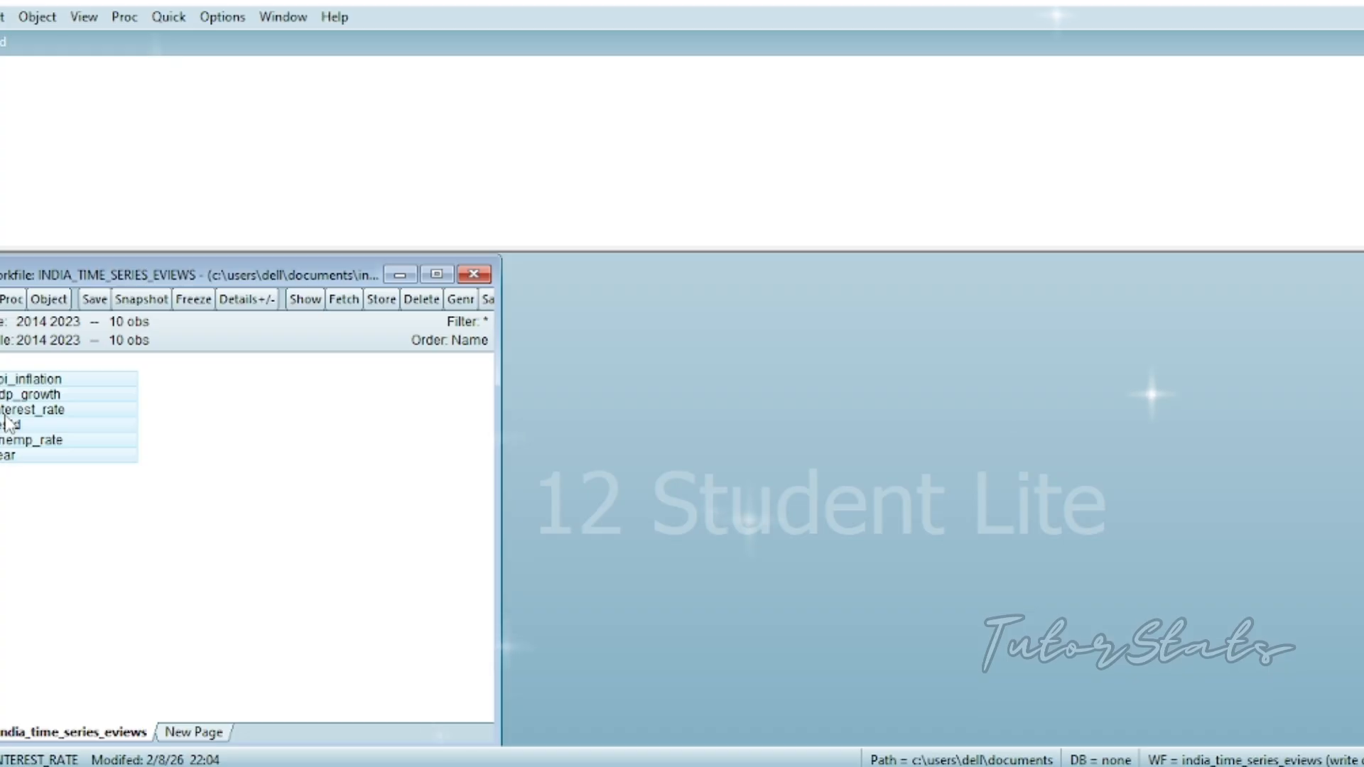
right_click(8, 424)
mouse_move(43, 427)
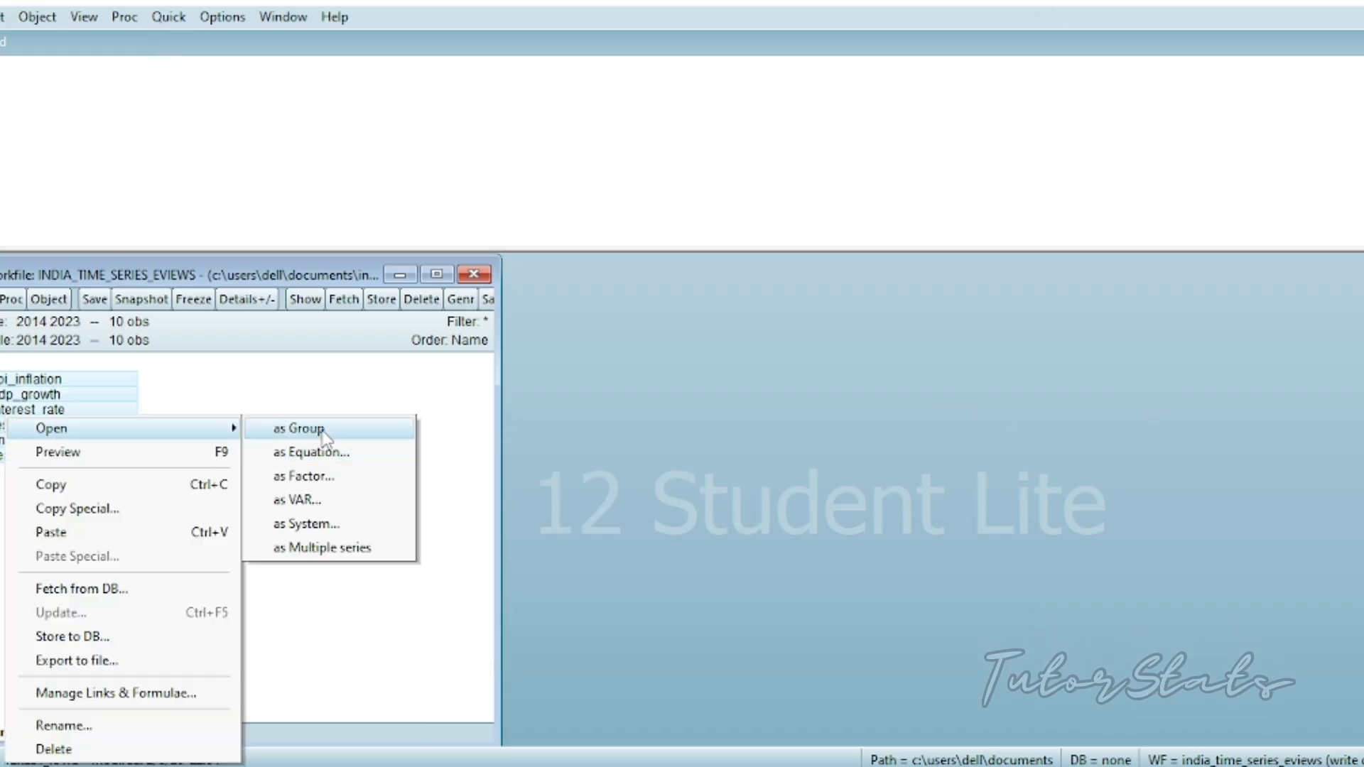
click(298, 427)
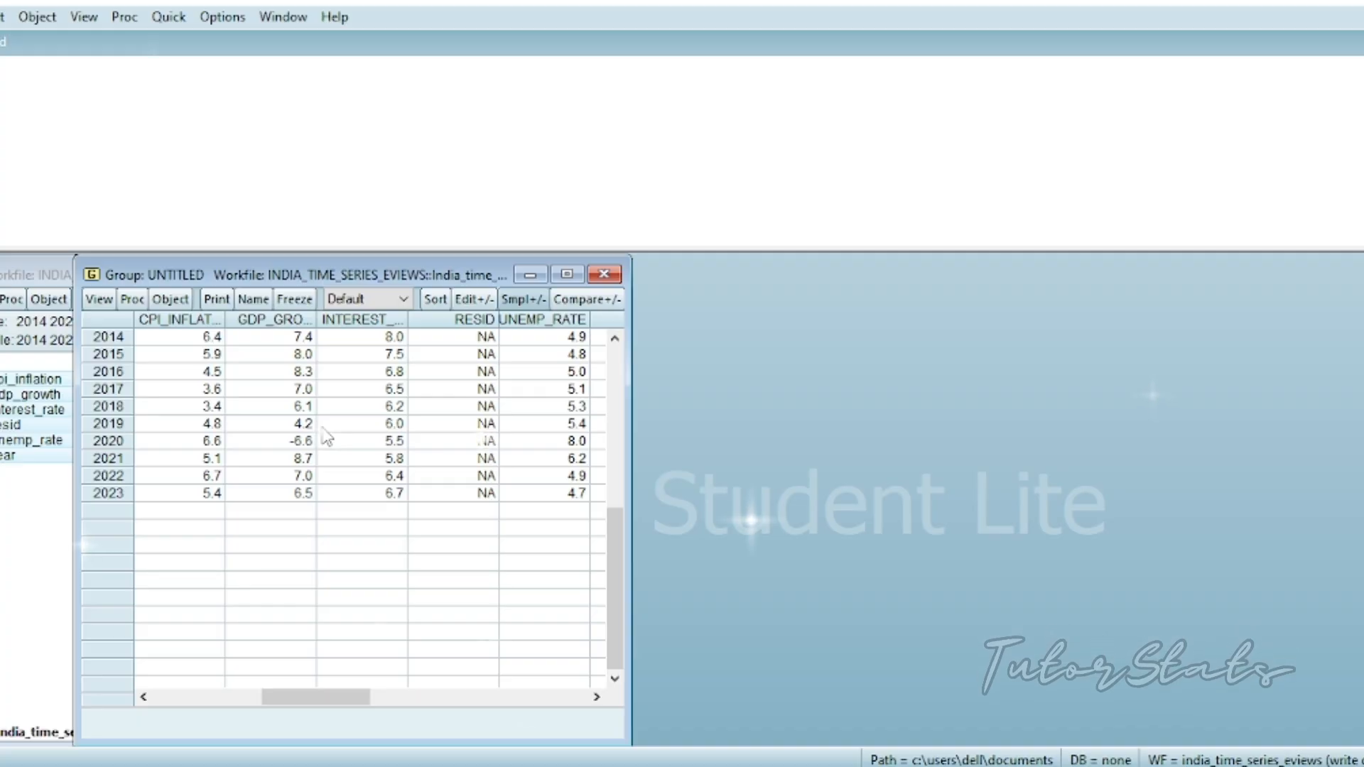
click(566, 275)
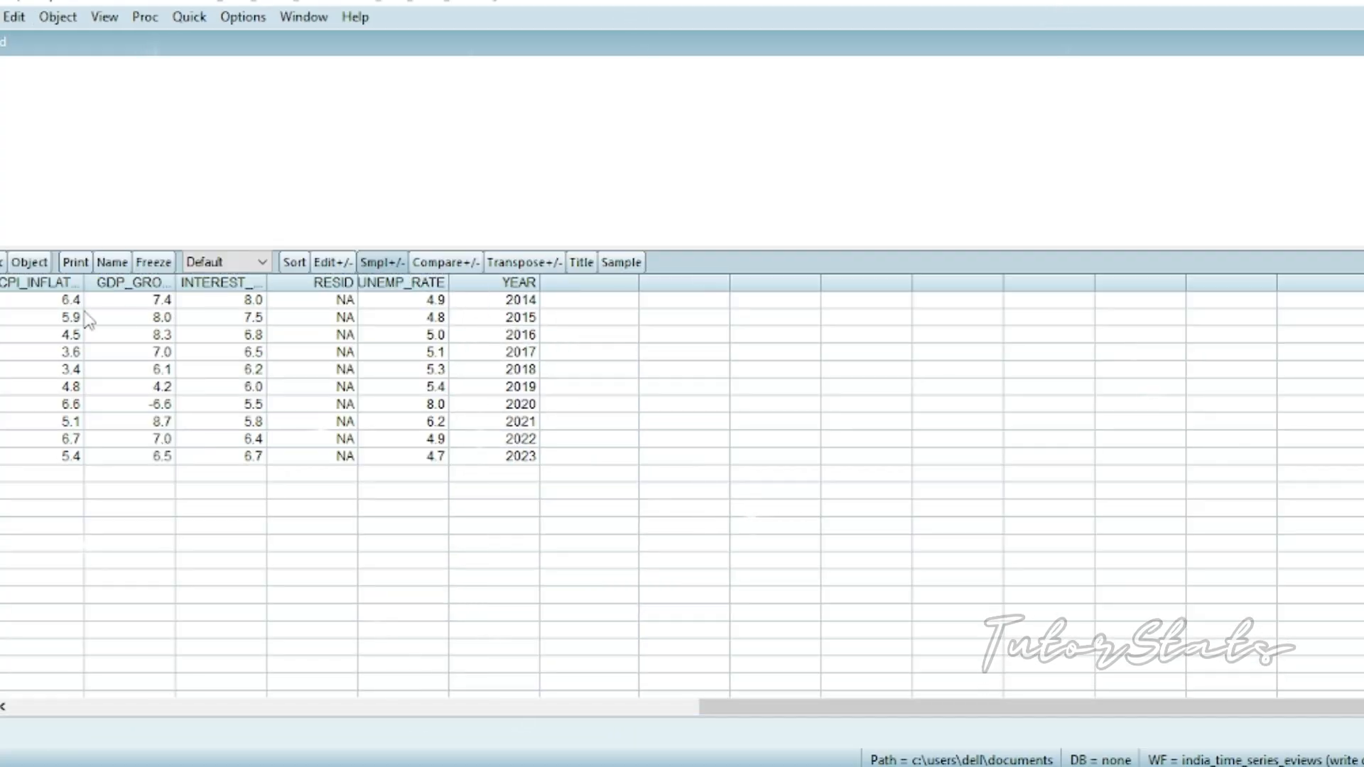